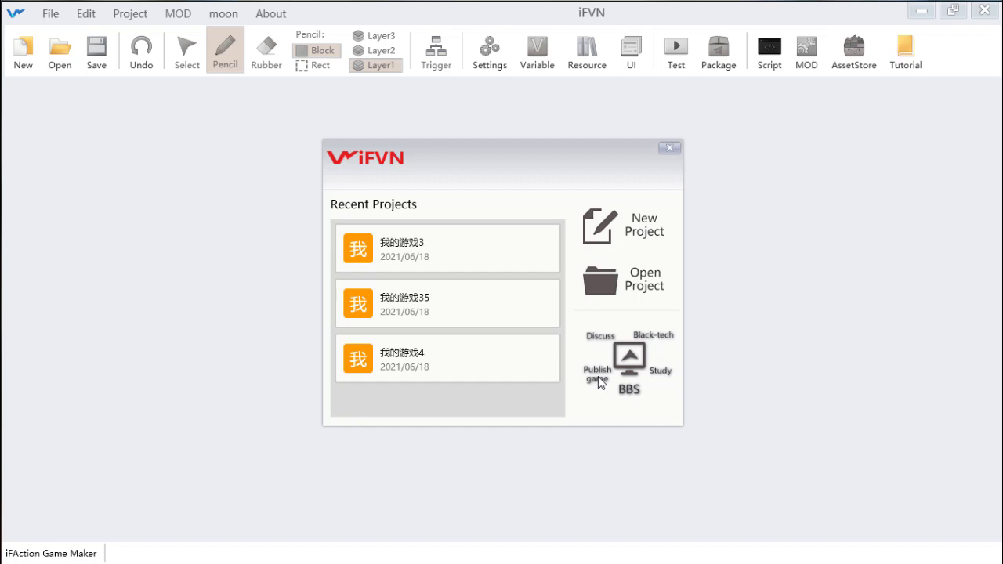
Create a new 960 × 540 project, replacing the default name with 'A NEW GAME'
click(644, 232)
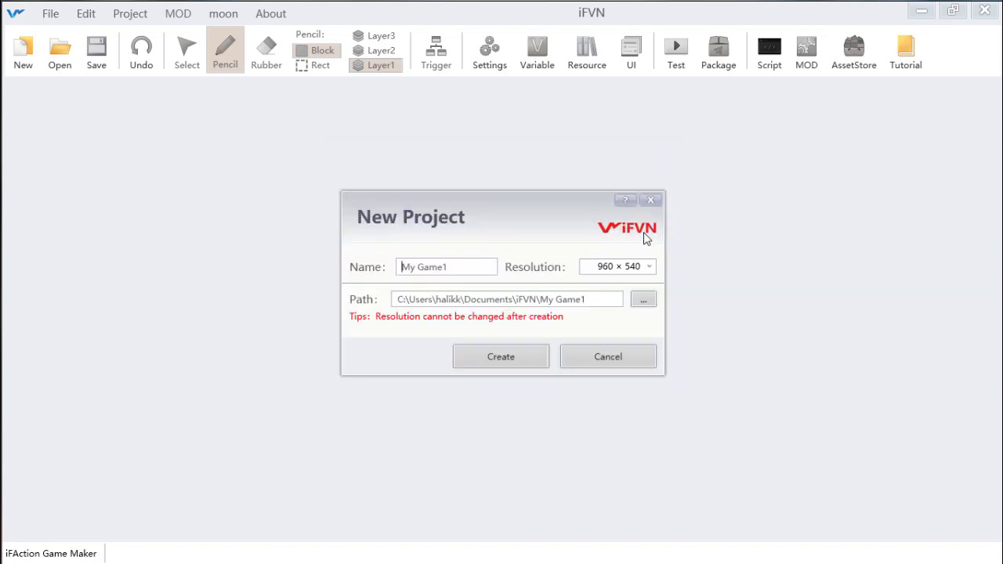
drag(477, 266, 404, 268)
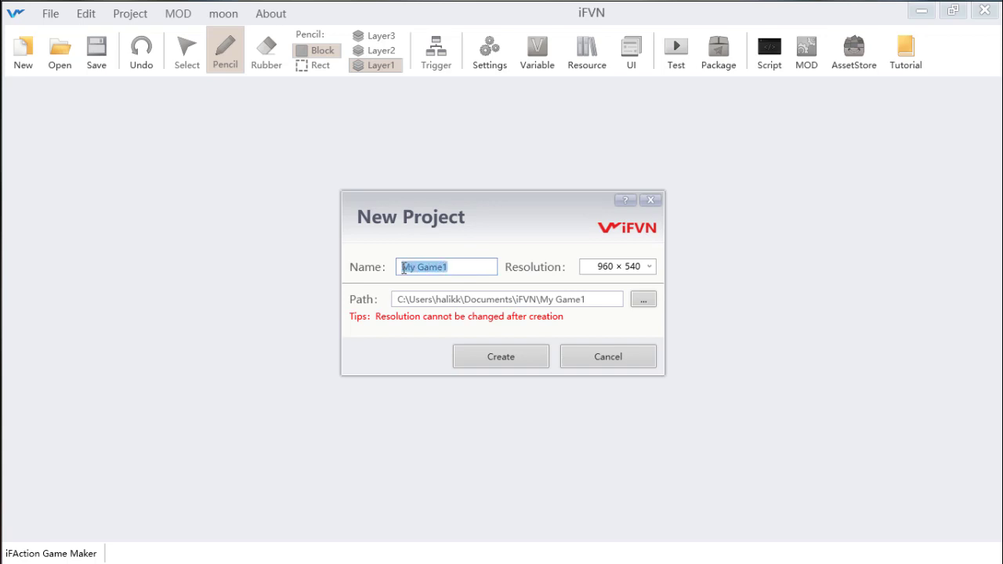
key(BackSpace)
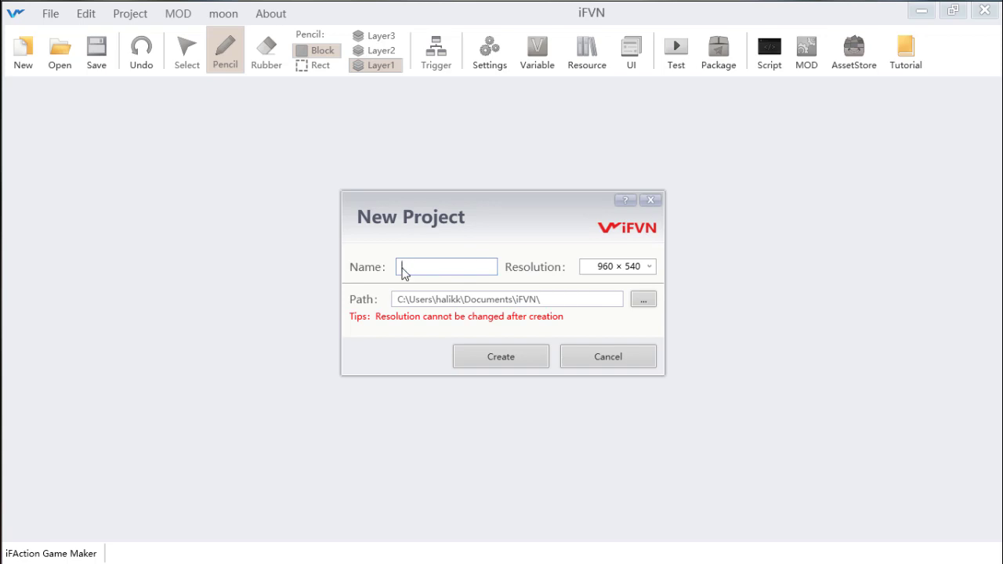
text(A NEW GAME)
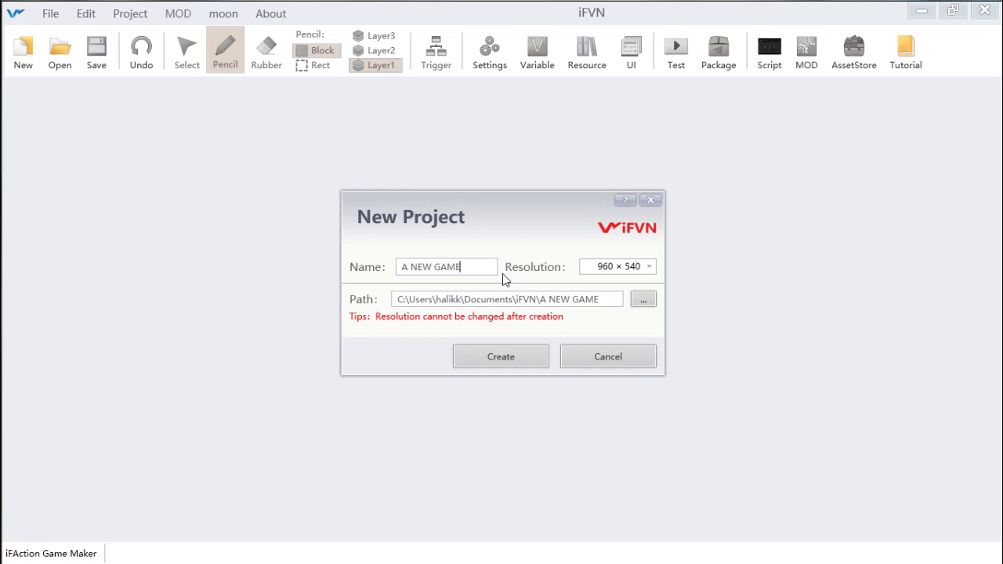
click(512, 358)
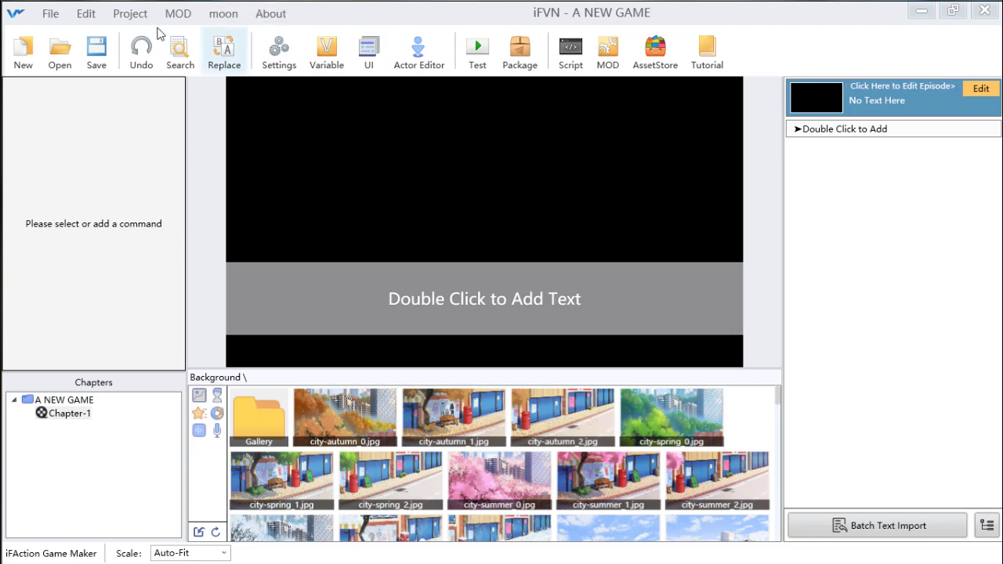
click(178, 14)
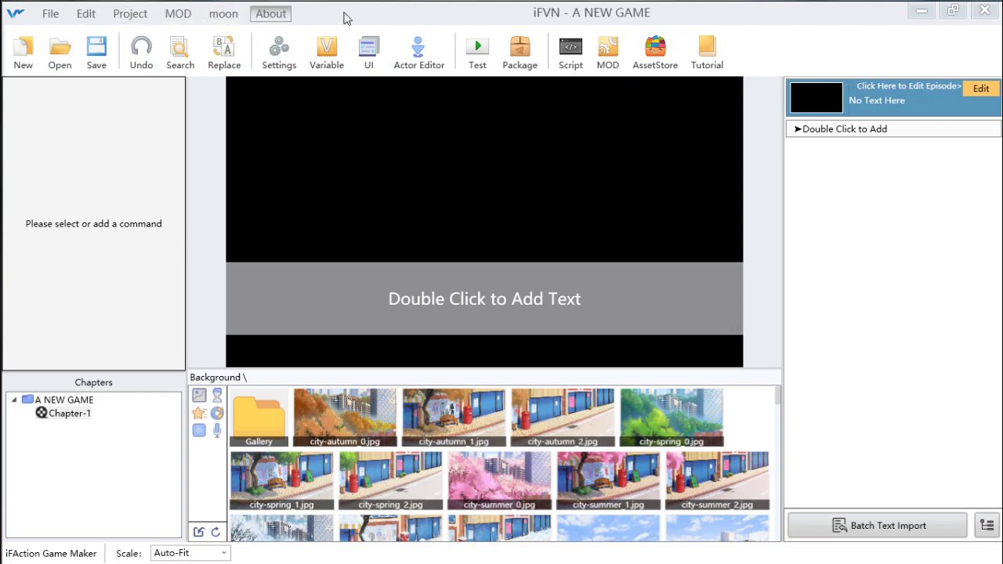
click(281, 16)
click(130, 14)
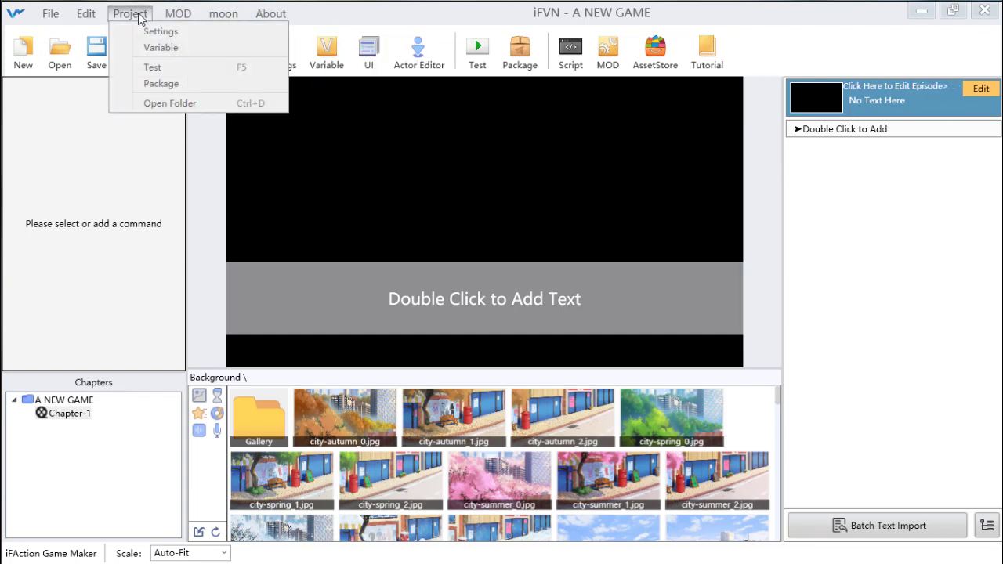
click(182, 31)
drag(596, 63, 631, 58)
click(883, 47)
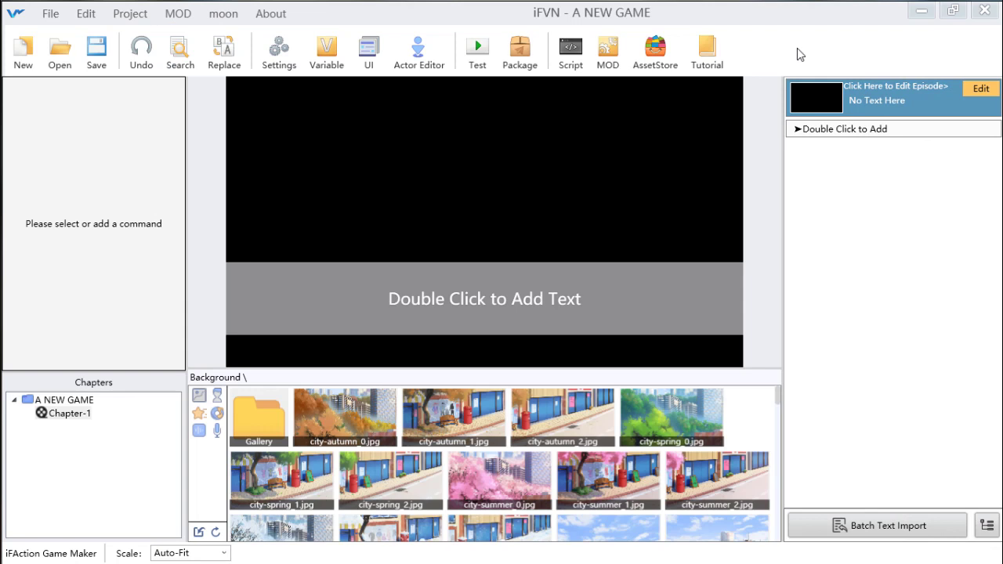
click(99, 22)
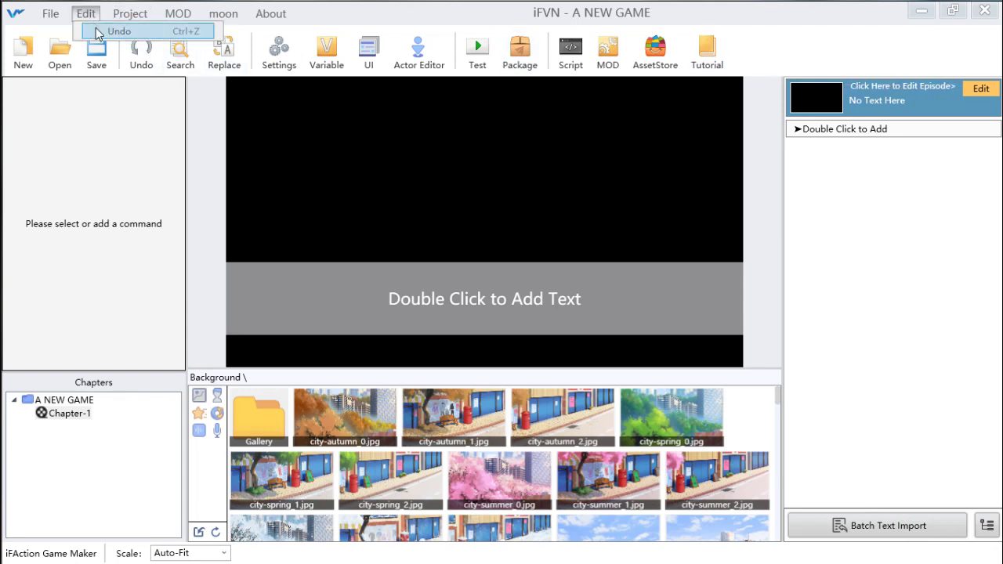
click(99, 22)
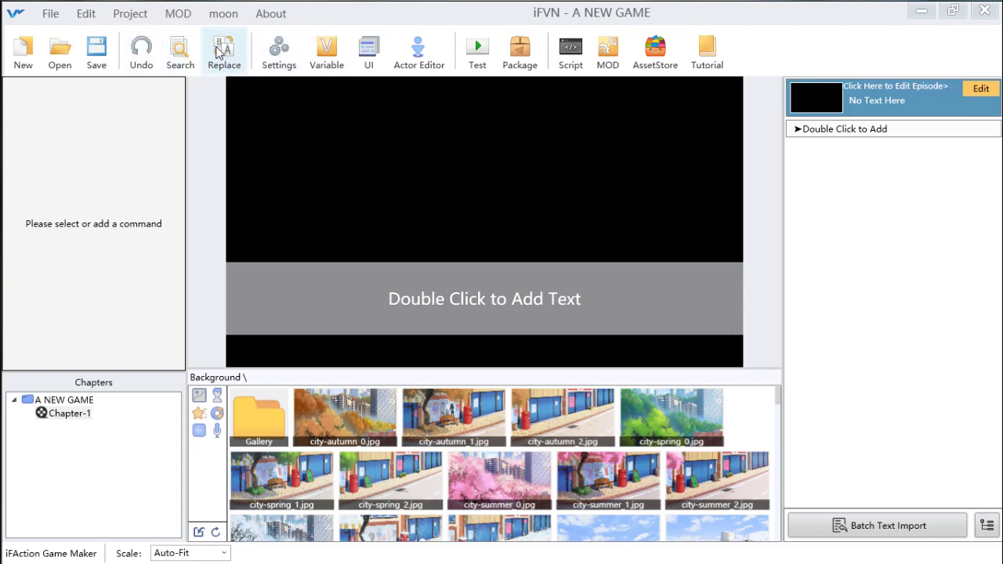
click(222, 48)
click(481, 264)
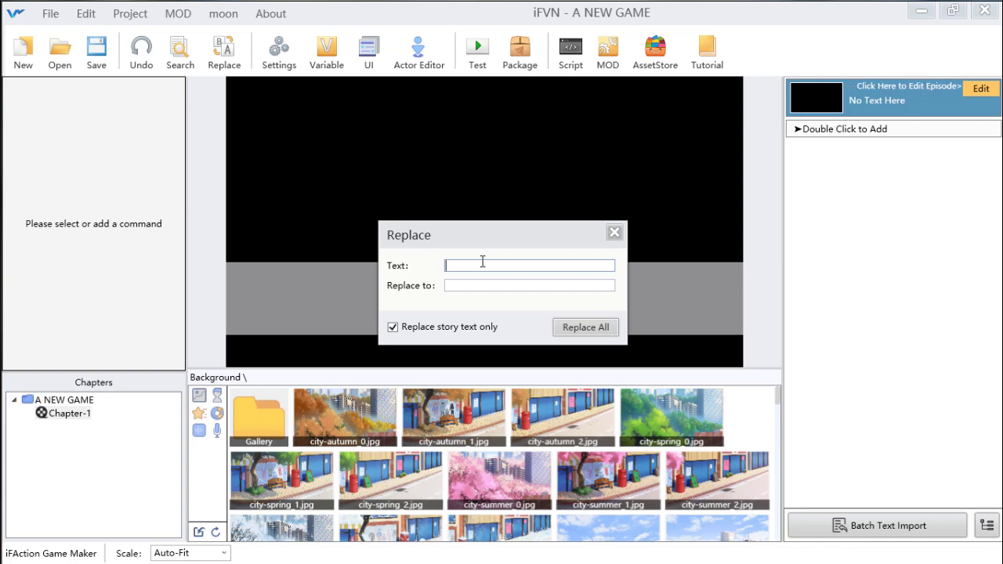
text(WORD)
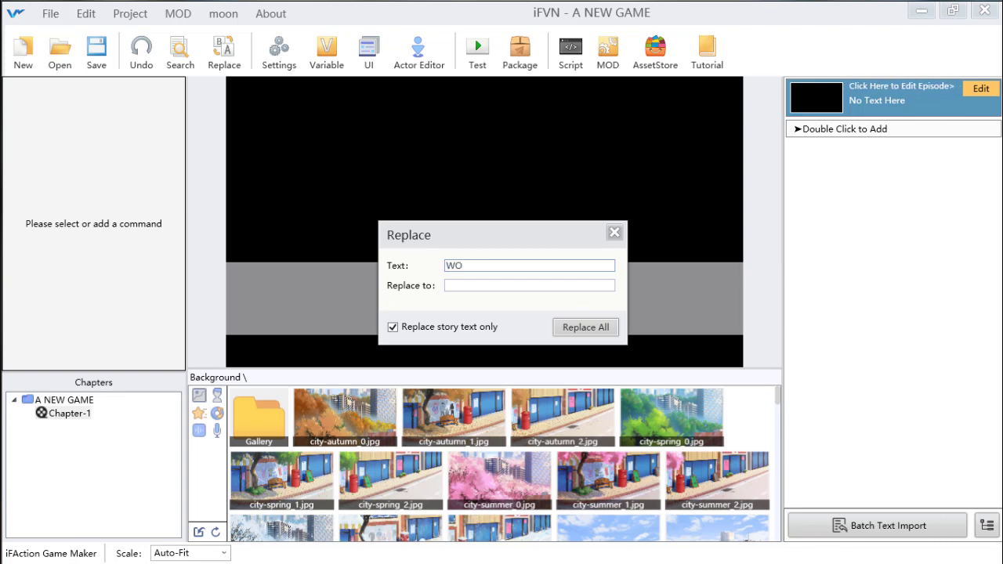
key(BackSpace)
key(BackSpace)
key(BackSpace)
key(BackSpace)
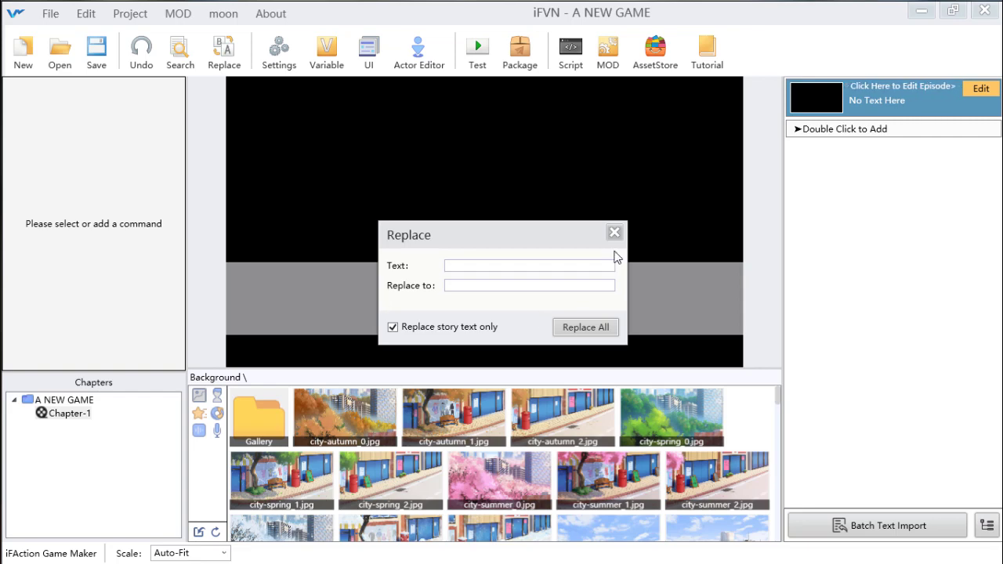
click(615, 232)
click(520, 55)
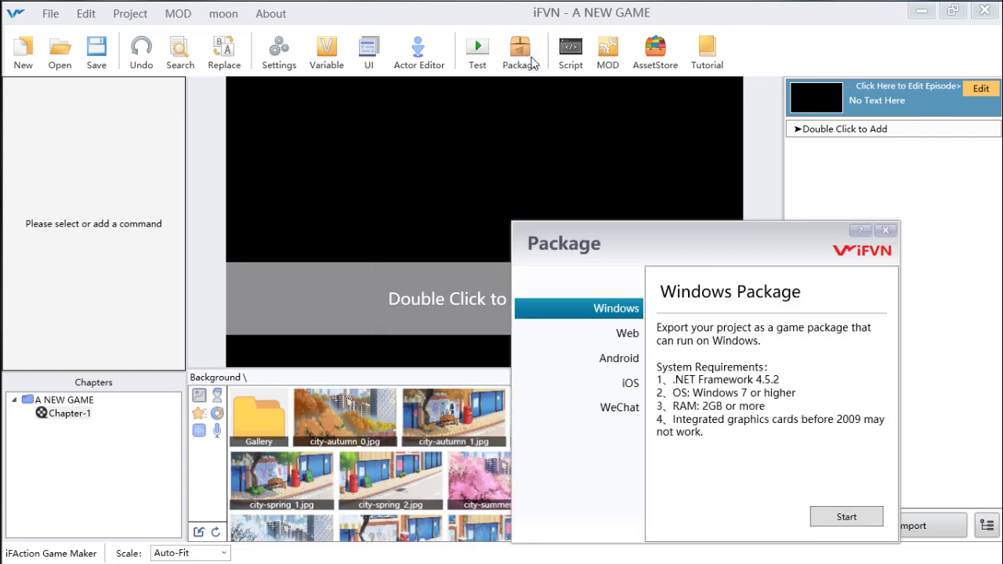
drag(718, 237, 497, 125)
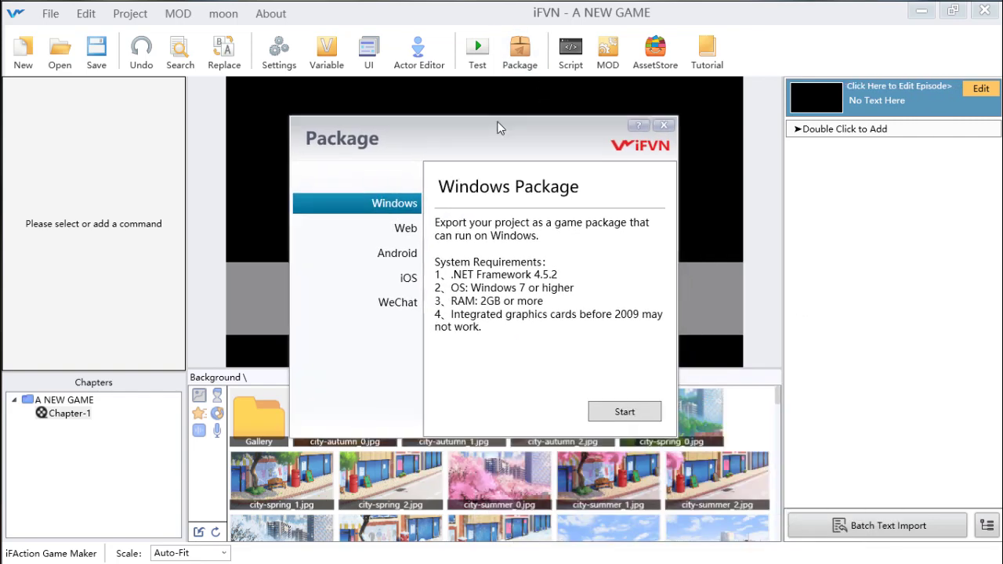
click(415, 228)
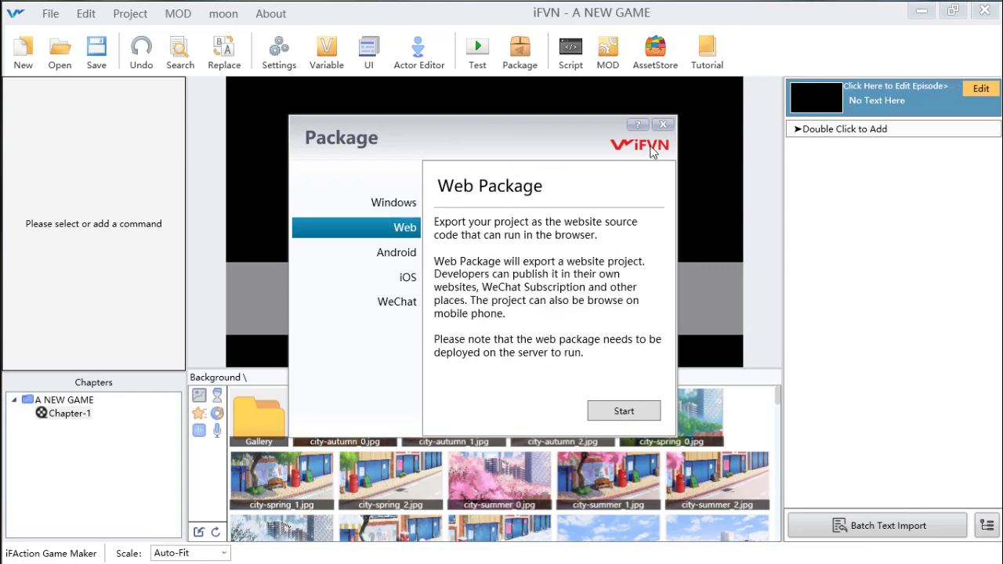
click(407, 249)
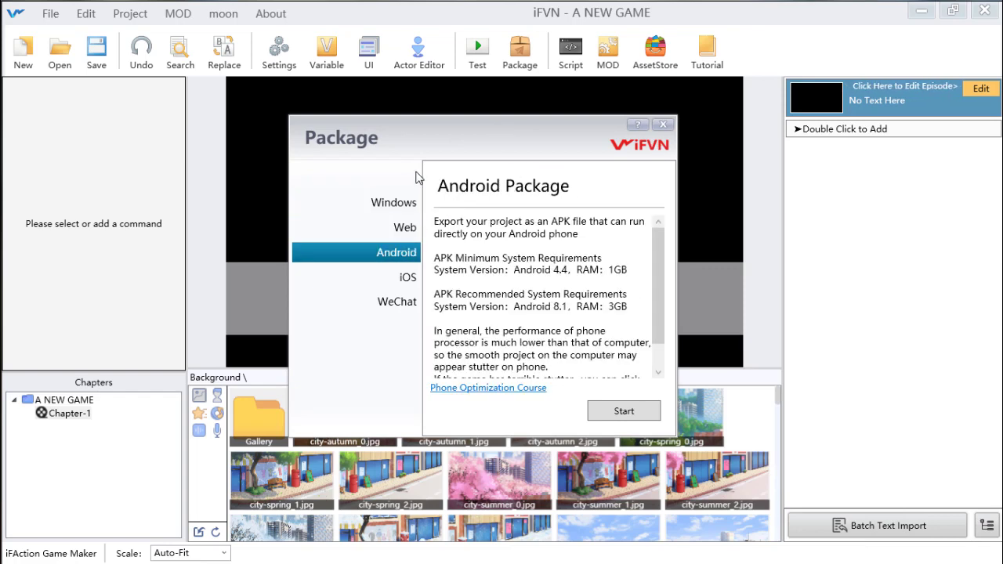
click(662, 124)
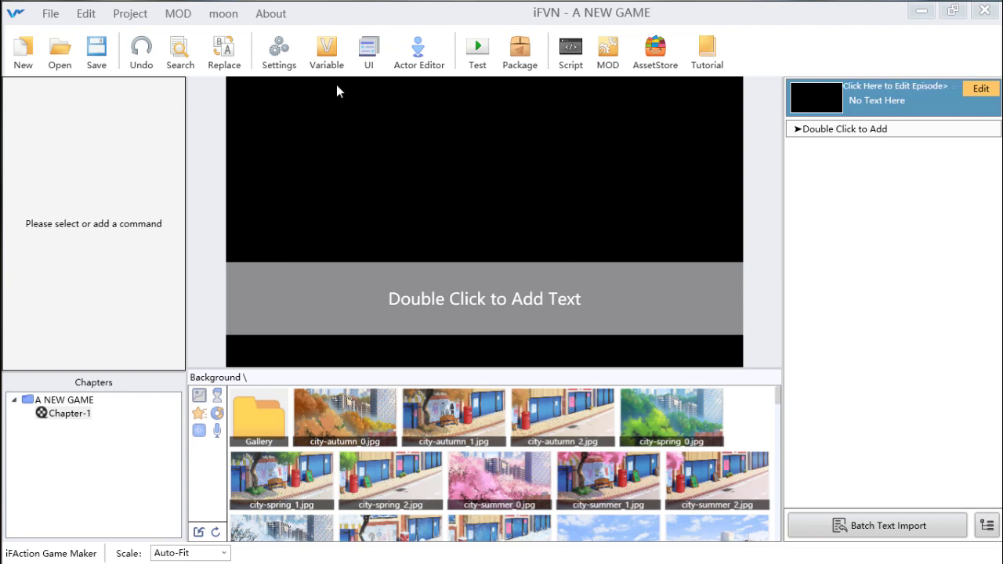
click(380, 56)
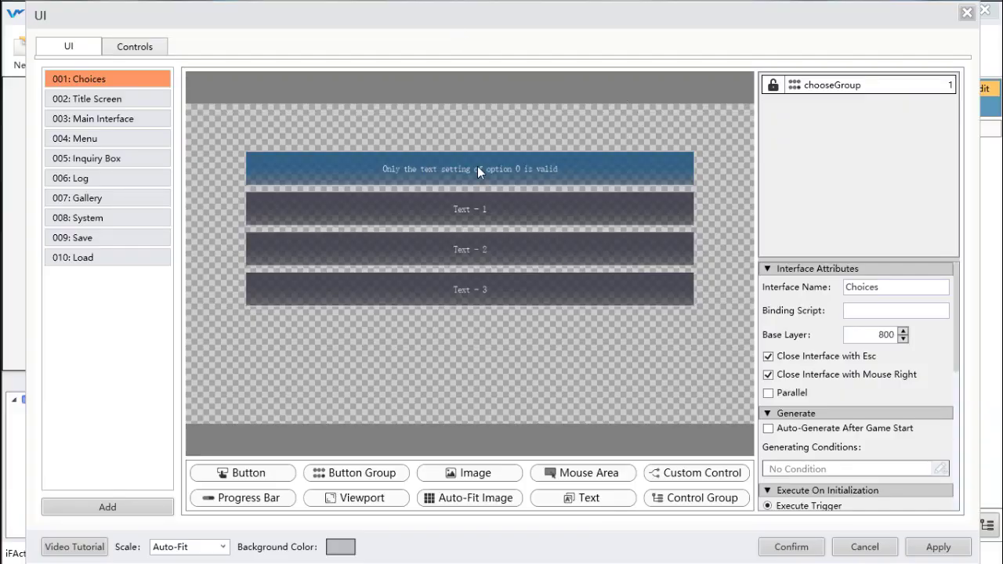
click(864, 548)
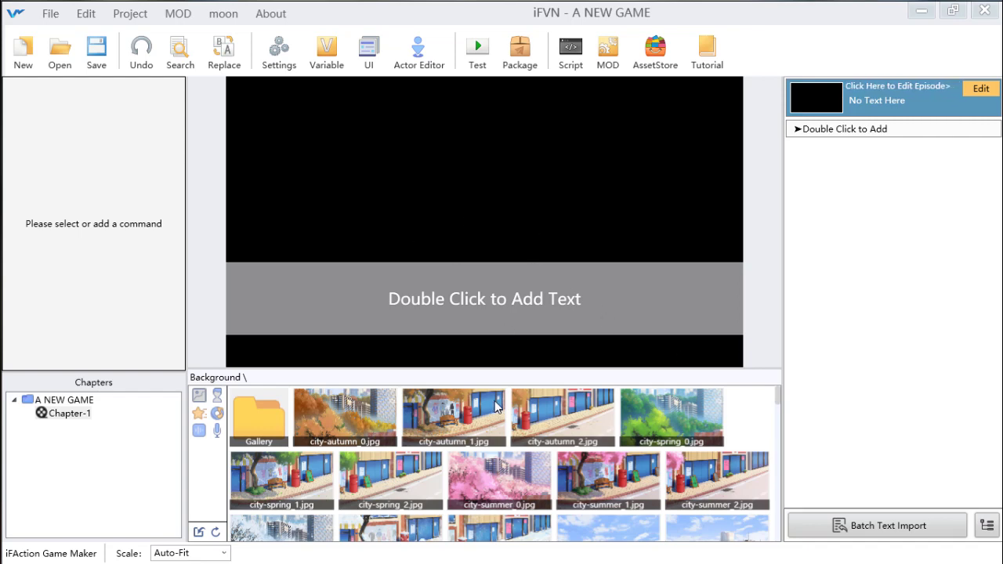
Show city-autumn_0 on the Background layer of Chapter-1's stage
drag(355, 419, 555, 195)
drag(556, 146, 559, 174)
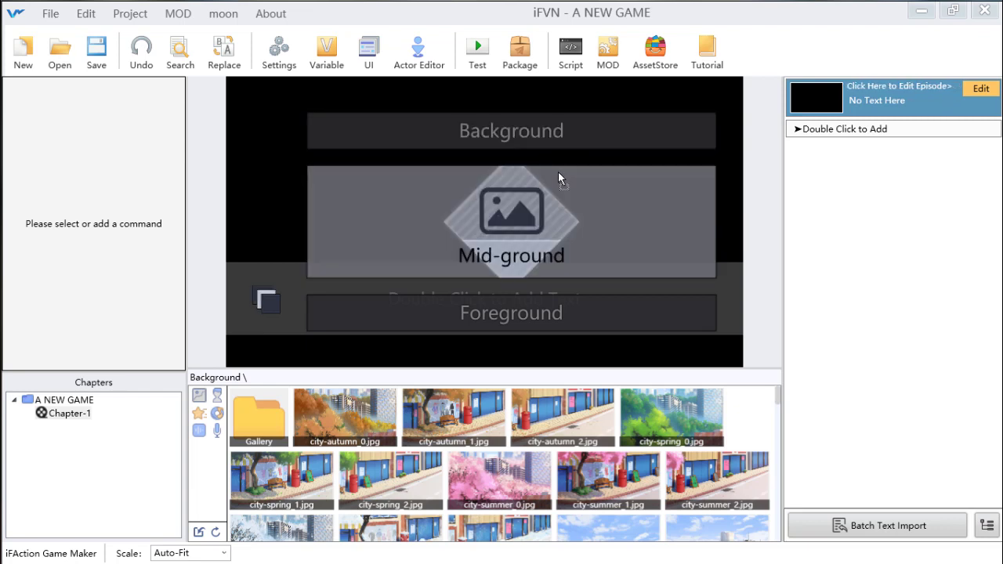
drag(555, 255, 583, 223)
click(472, 328)
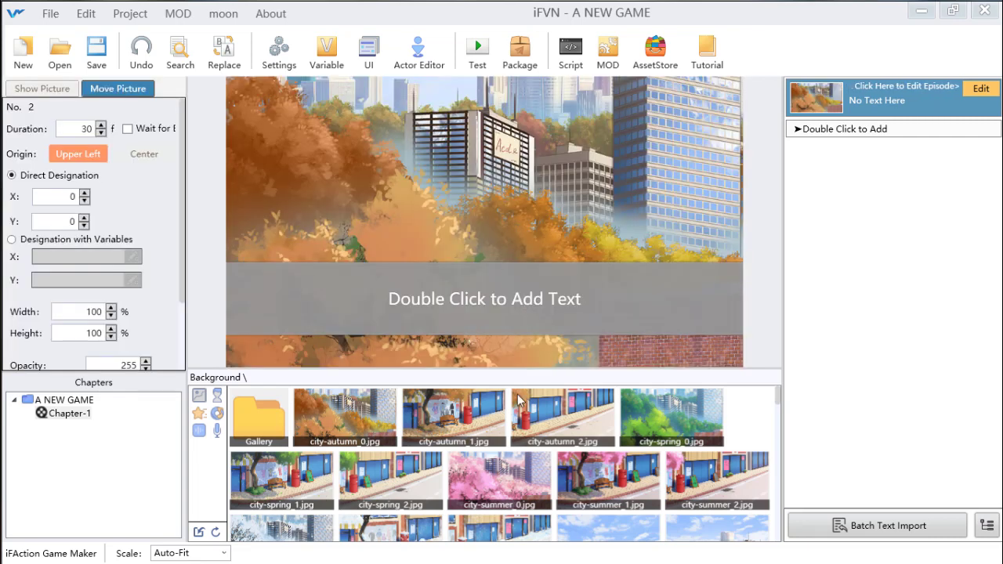
Place the Bunny-shy portrait in the Middle position and add the Shock animation
click(217, 395)
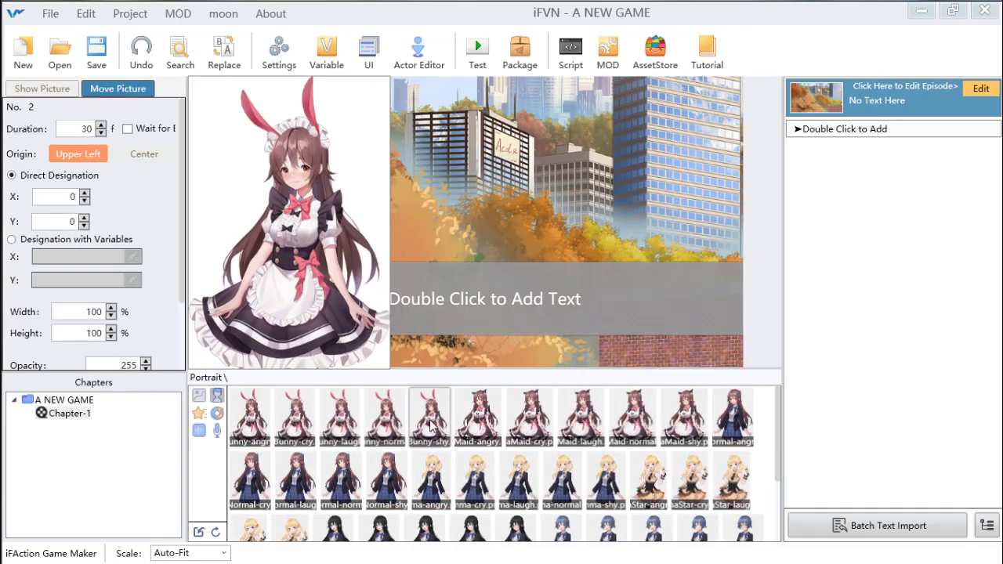
drag(430, 424, 464, 297)
drag(476, 252, 476, 252)
click(472, 328)
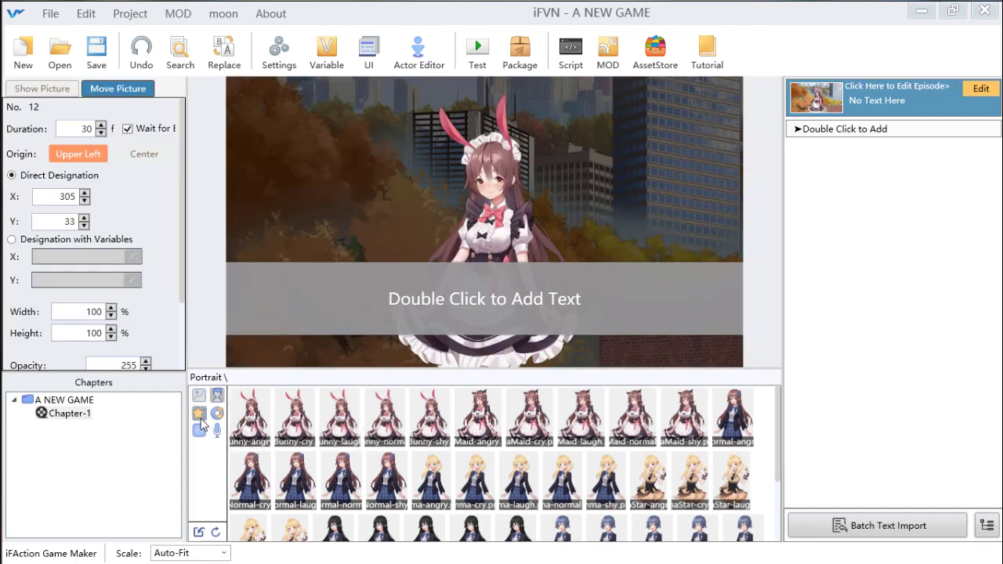
click(217, 413)
drag(376, 415, 571, 227)
Add a music track to the scene as background music (BGM)
click(217, 413)
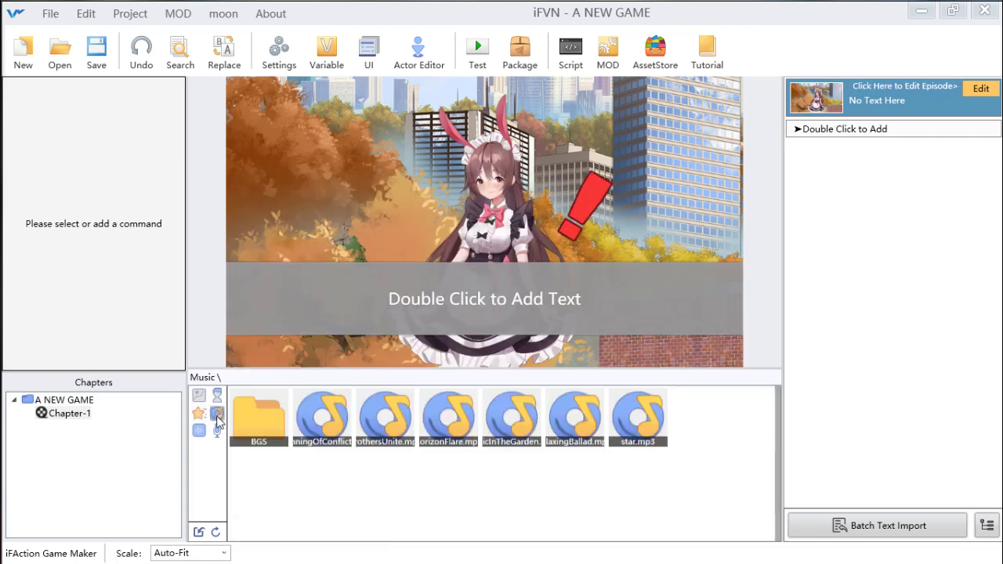
drag(328, 420, 388, 330)
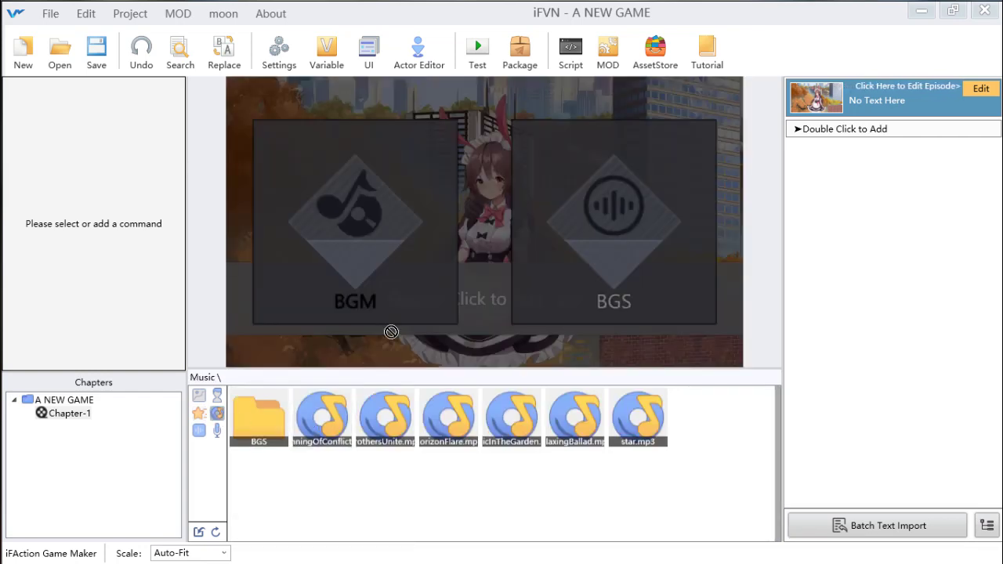
click(409, 224)
Add the boom.mp3 sound effect and the femaleEh.mp3 voice clip to the stage
click(199, 430)
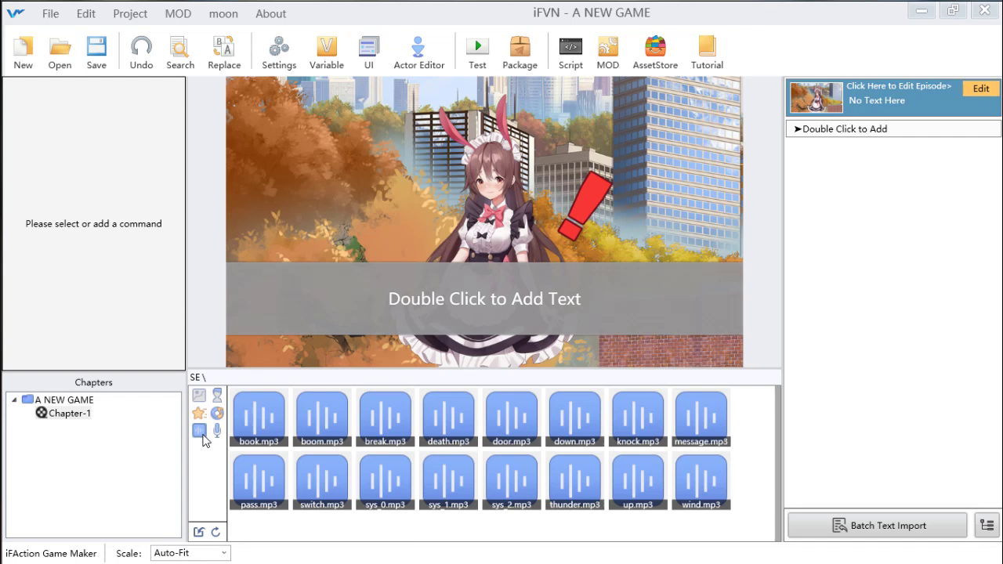
drag(323, 421, 512, 248)
click(217, 430)
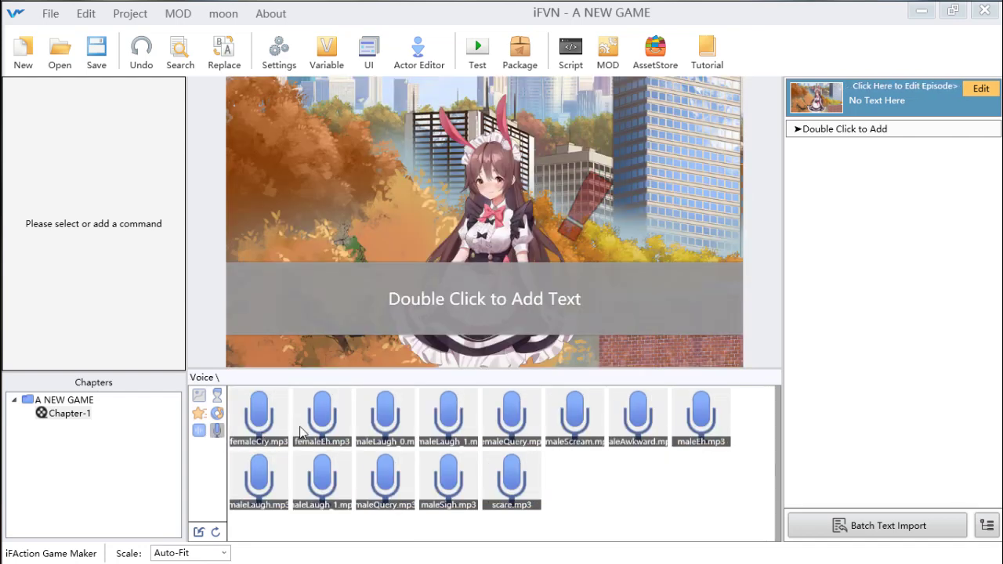
drag(320, 415, 510, 266)
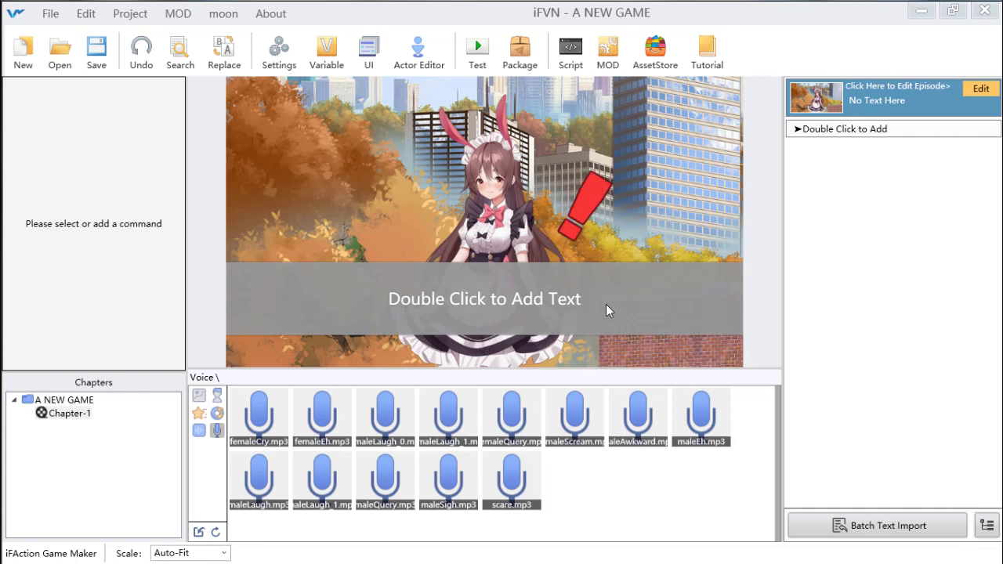
double_click(497, 311)
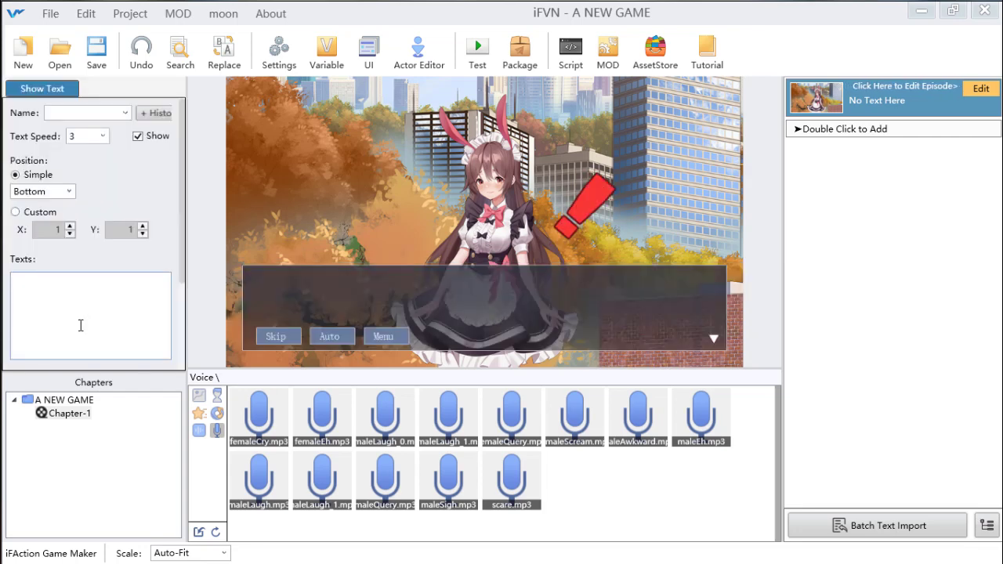
text(HELLO)
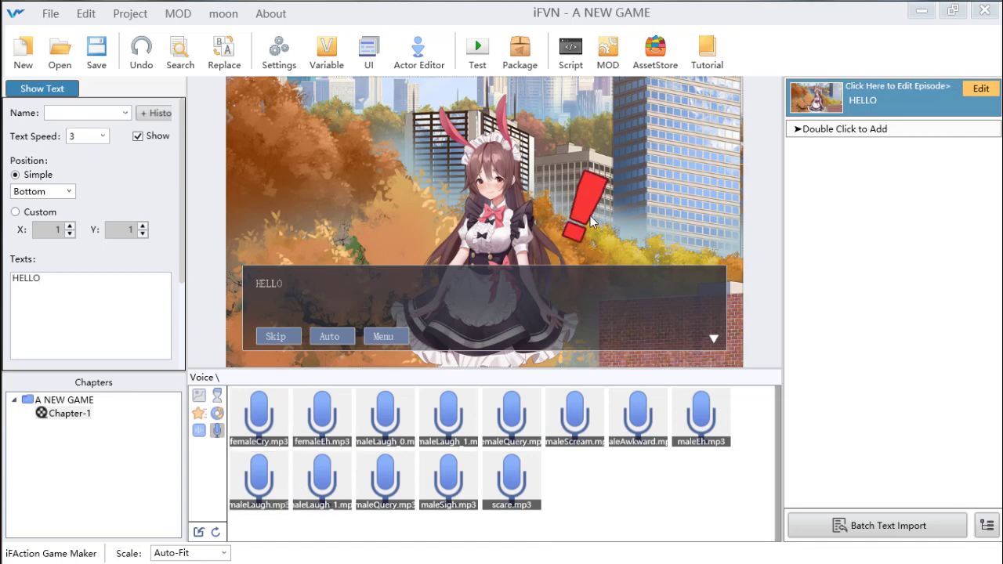
click(224, 554)
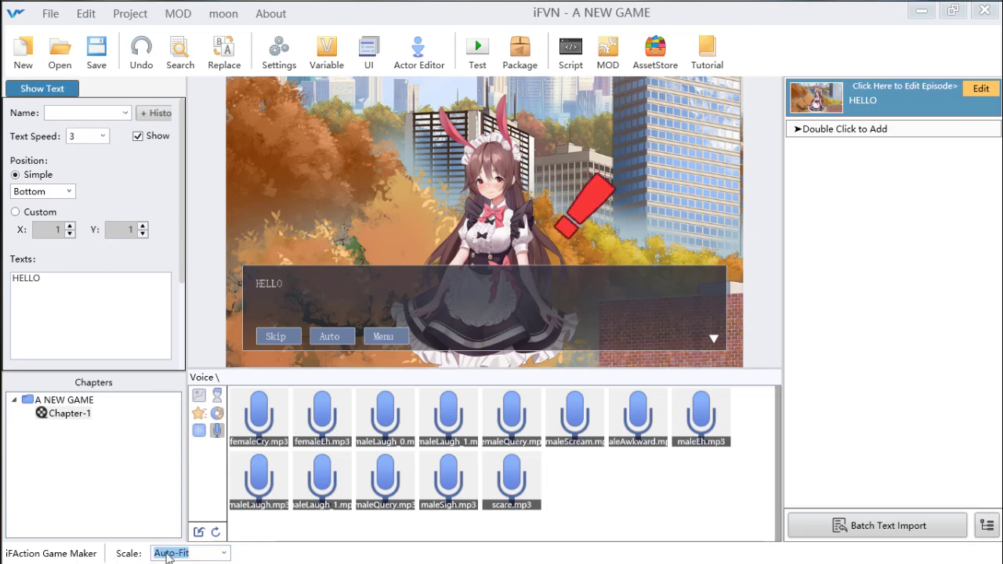
click(225, 553)
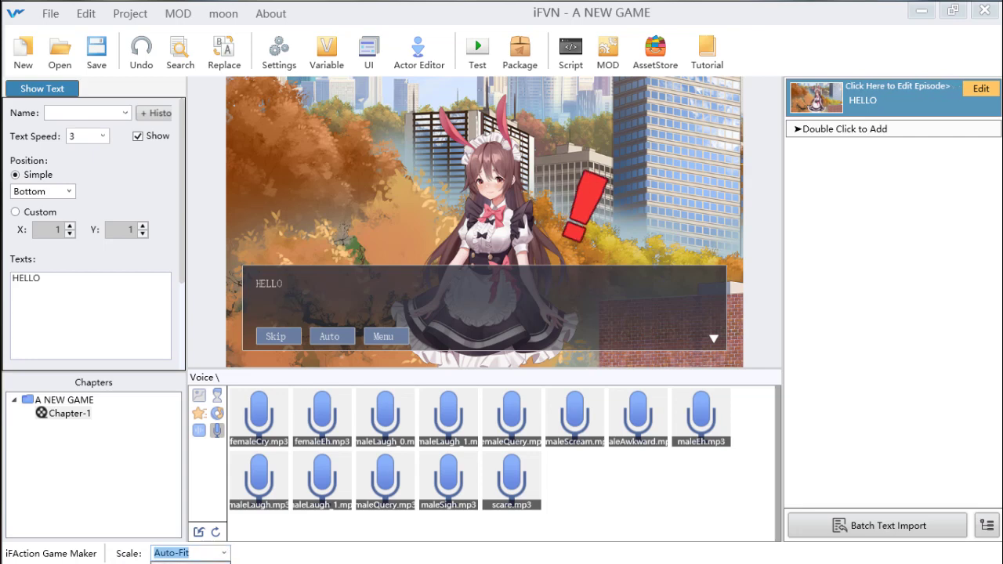
click(188, 562)
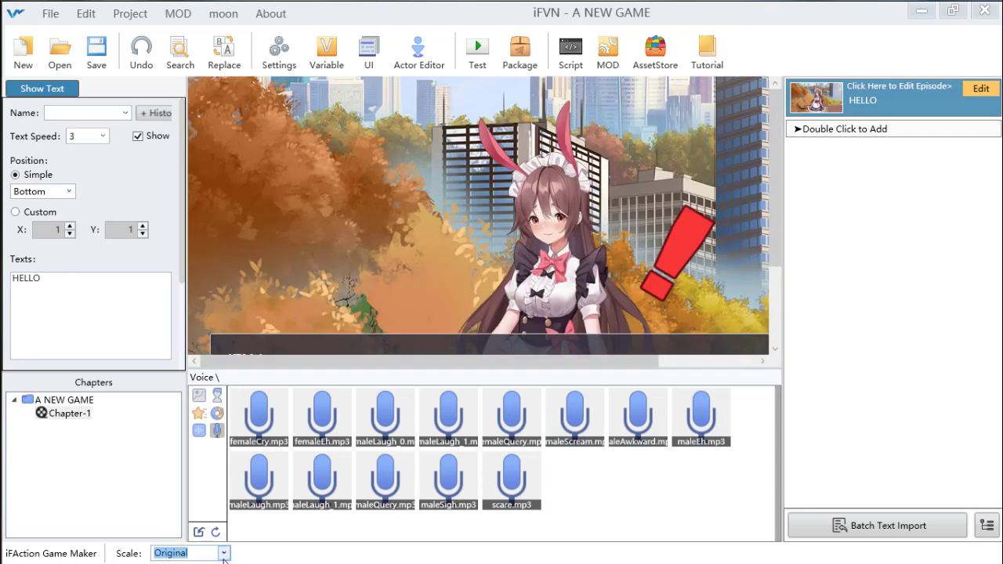
key(Down)
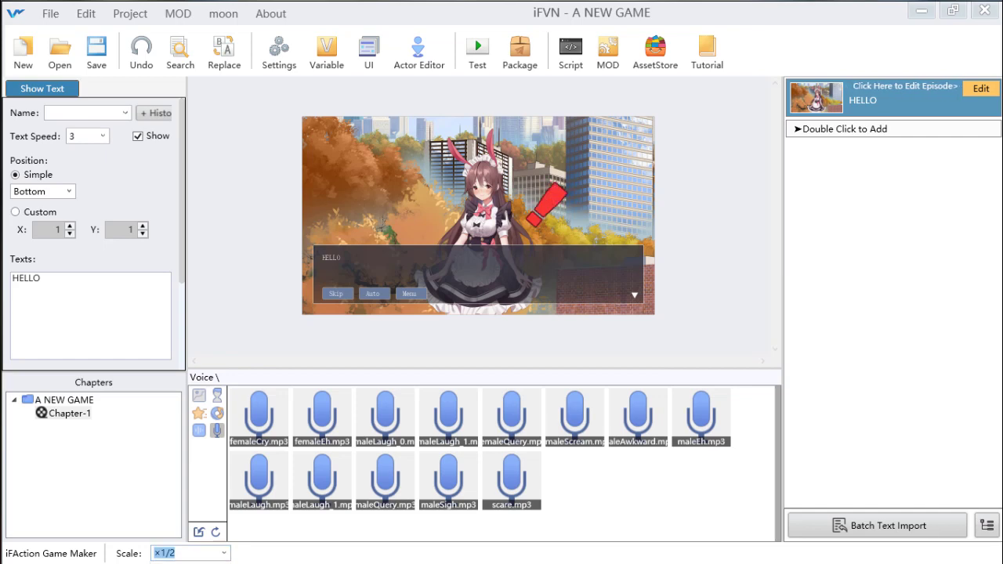
key(Down)
key(Down)
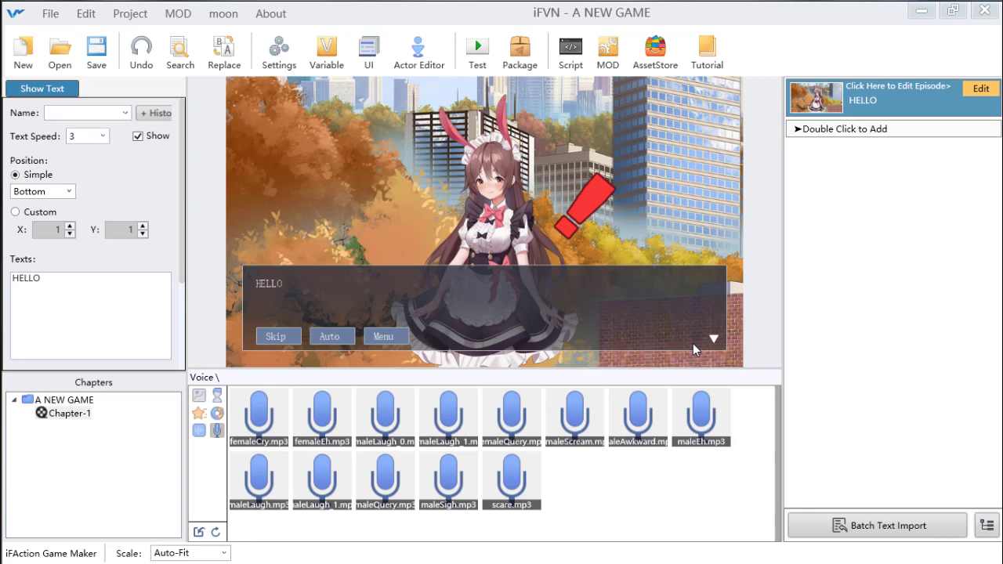
Shift the character left, the exclamation mark up-right, and the second picture to X 1, Y 5
click(554, 191)
drag(554, 191, 427, 230)
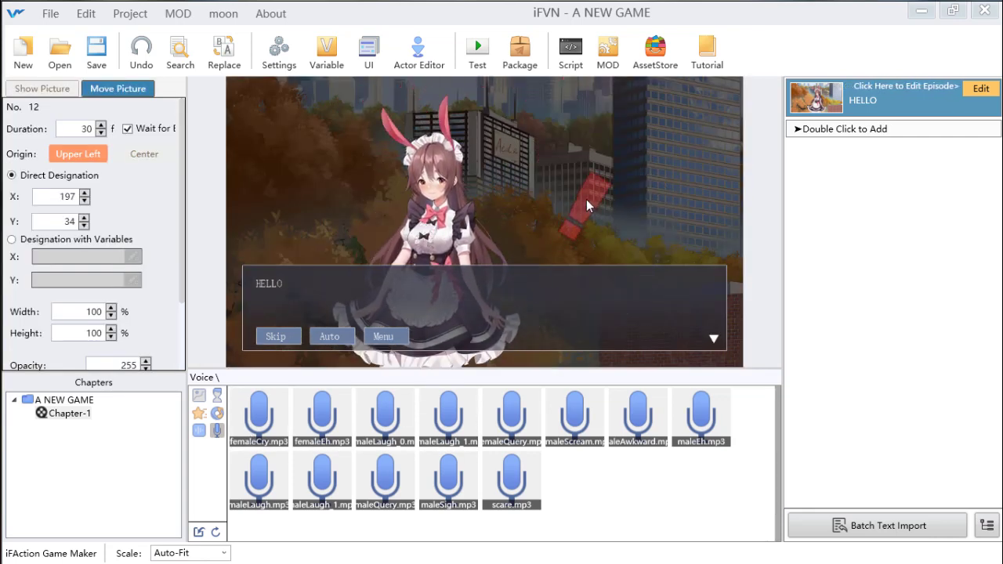
drag(586, 199, 648, 185)
click(423, 229)
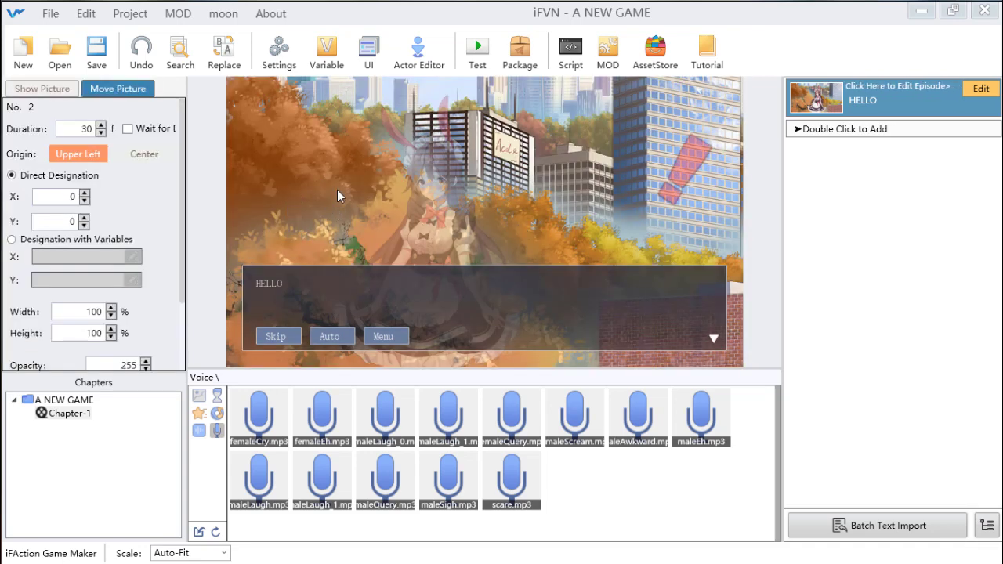
scroll(166, 337, down, 3)
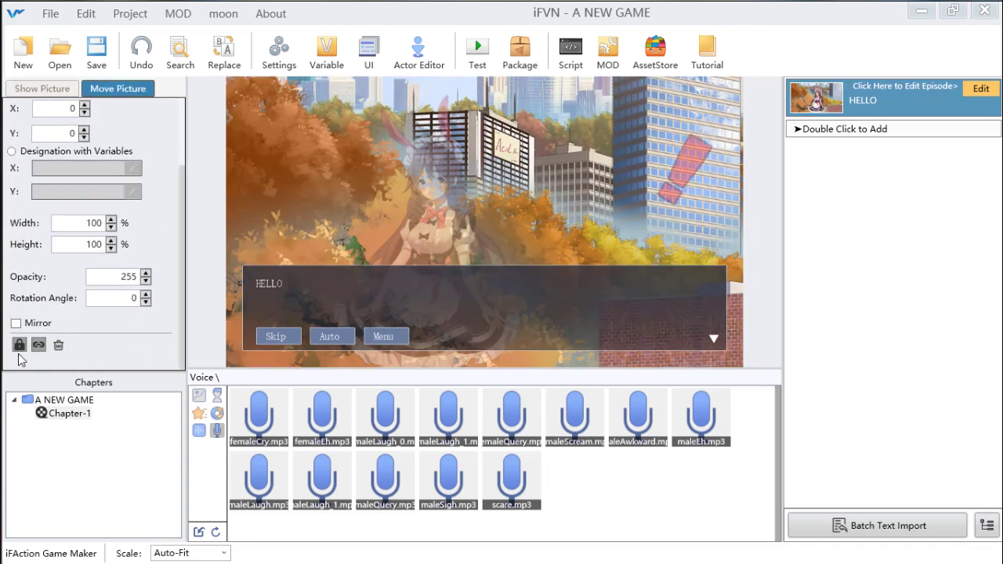
mouse_move(283, 190)
mouse_down()
mouse_move(374, 192)
mouse_move(441, 224)
mouse_move(377, 196)
mouse_move(292, 208)
mouse_move(284, 194)
mouse_up()
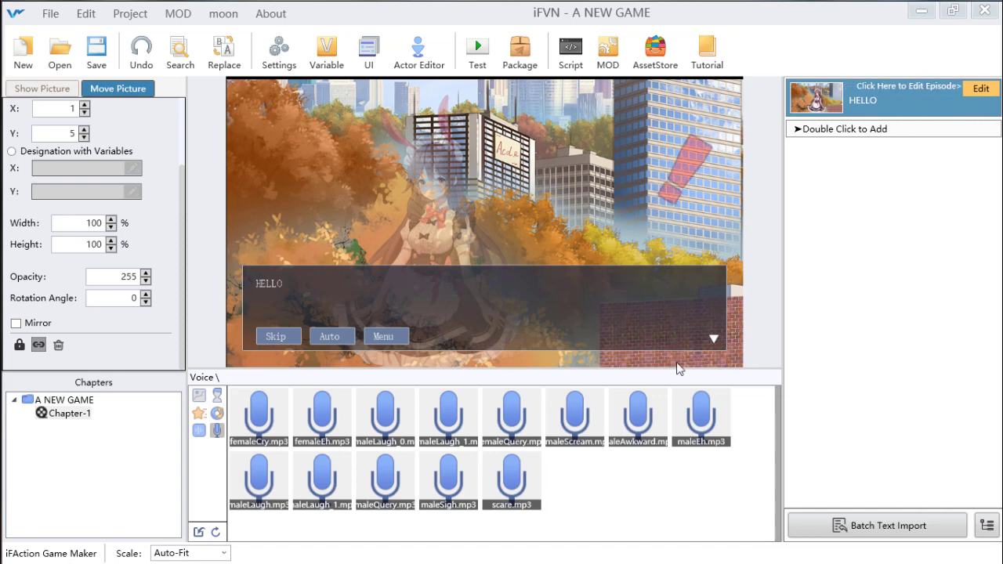
Create Chapter-2 from Chapter-1's New Scene option and open its empty scene
click(82, 414)
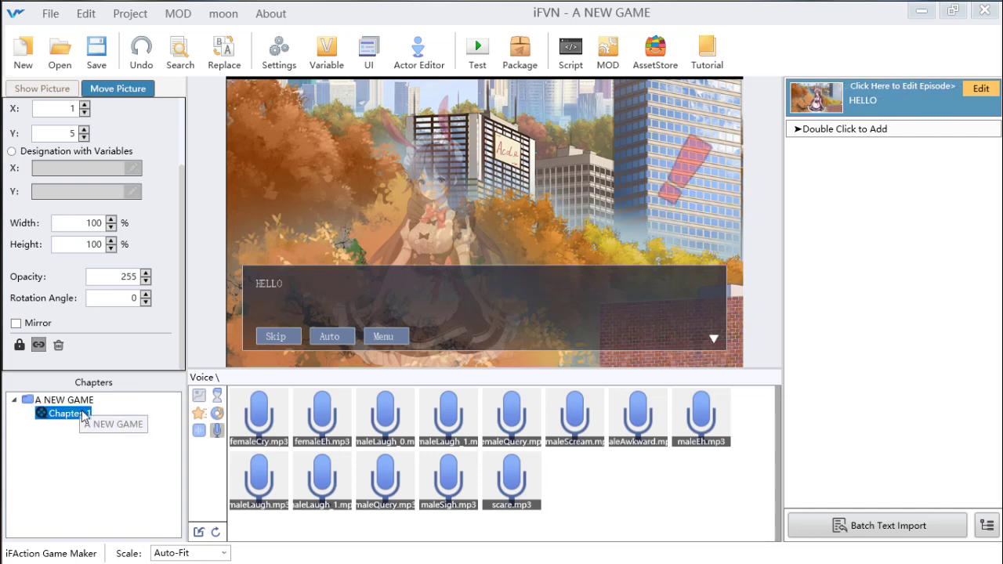
right_click(85, 415)
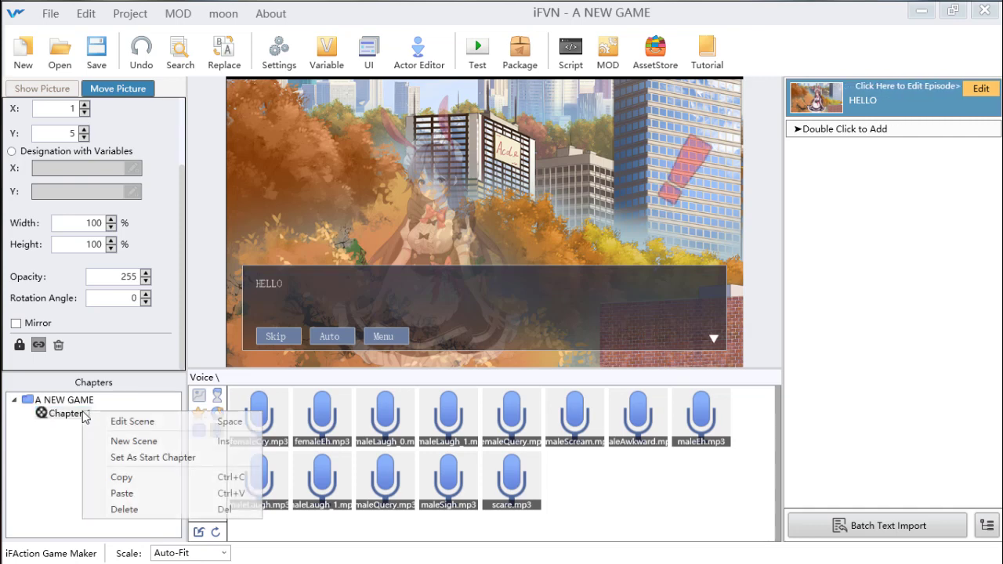
click(125, 443)
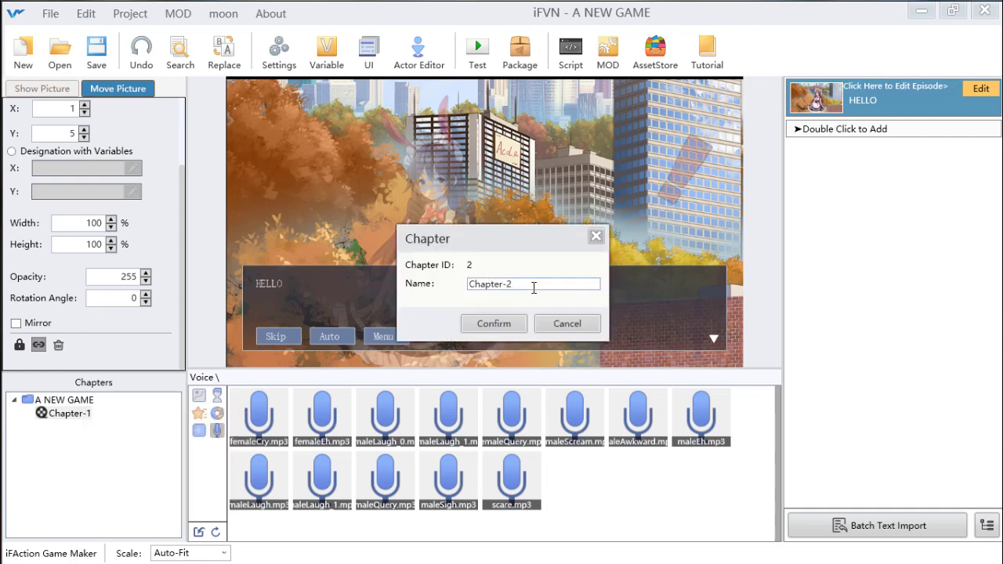
click(494, 323)
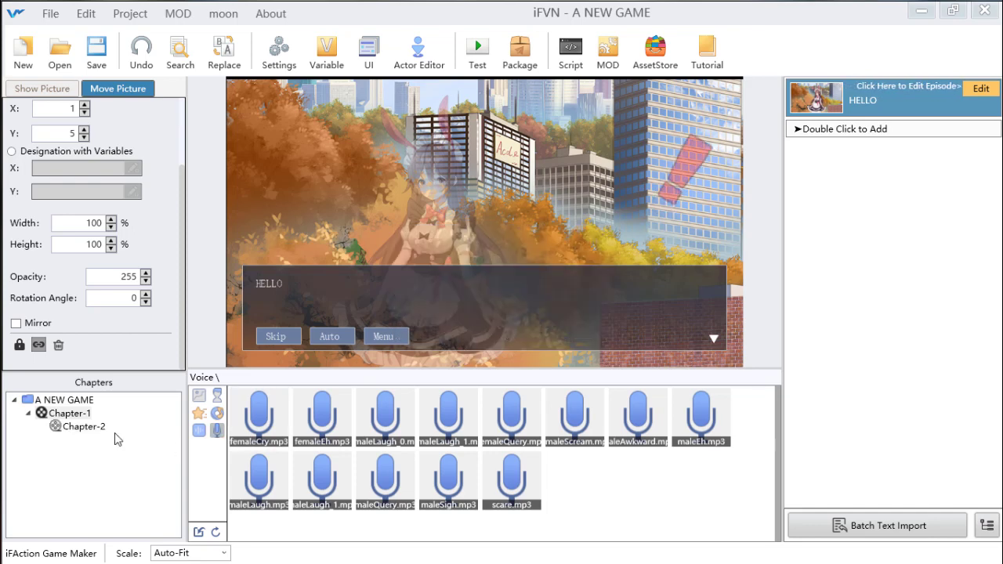
click(83, 427)
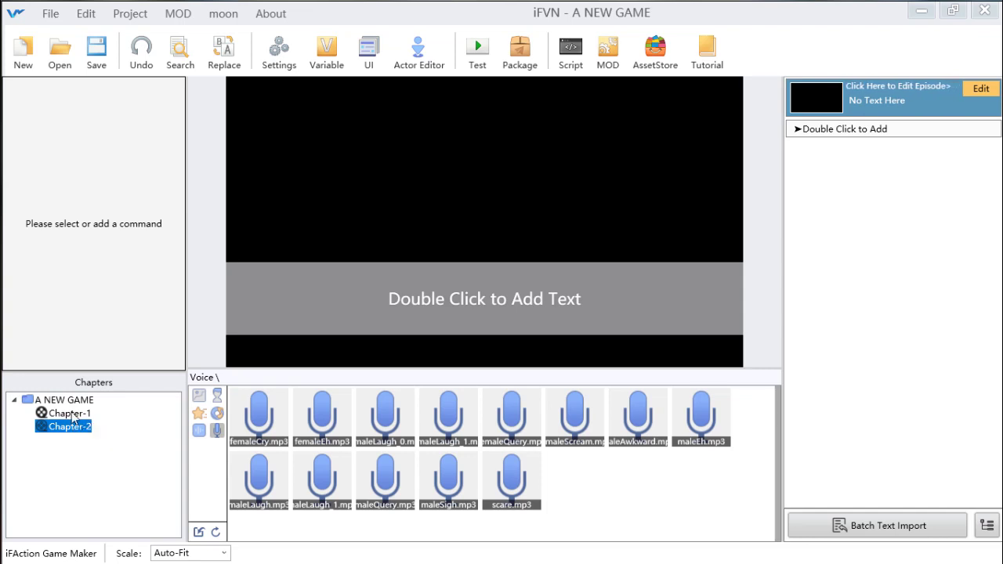
click(71, 417)
Add a second Story Episode to Chapter-2
click(71, 426)
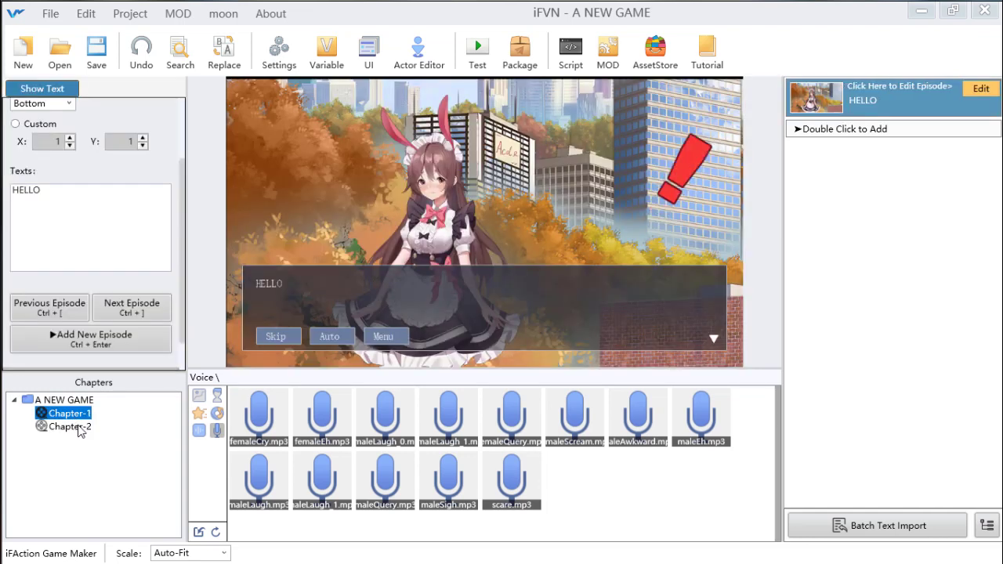
click(71, 426)
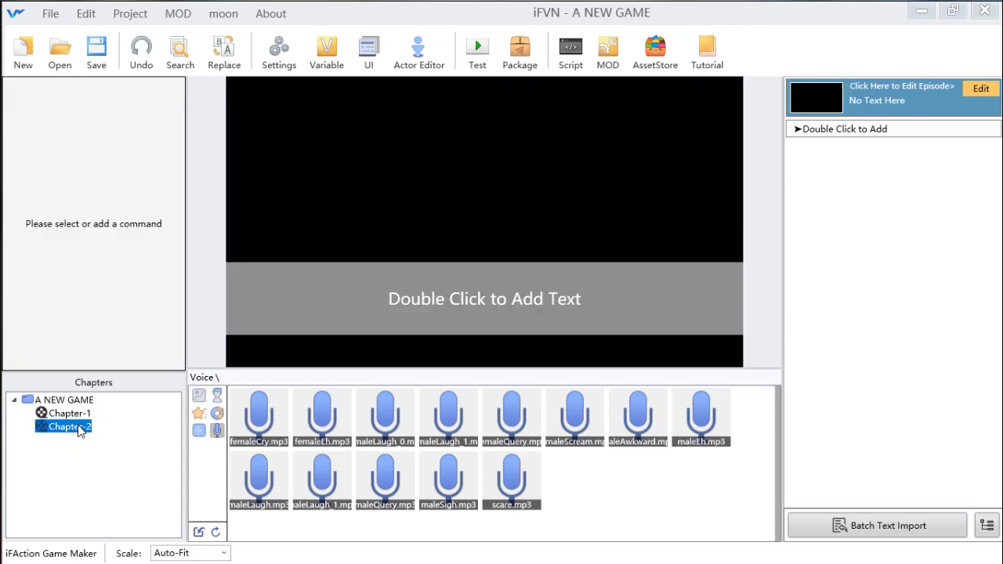
click(789, 211)
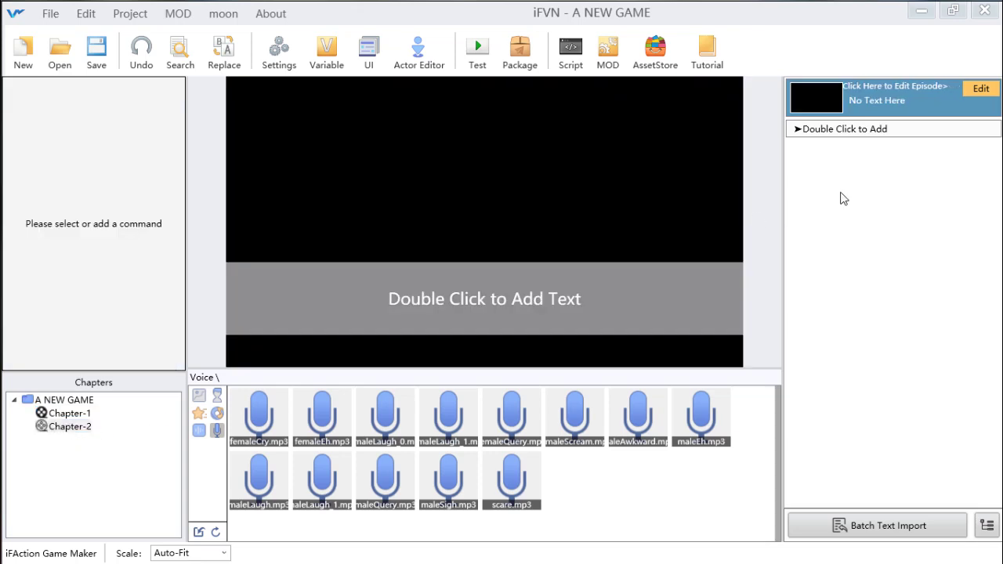
click(888, 132)
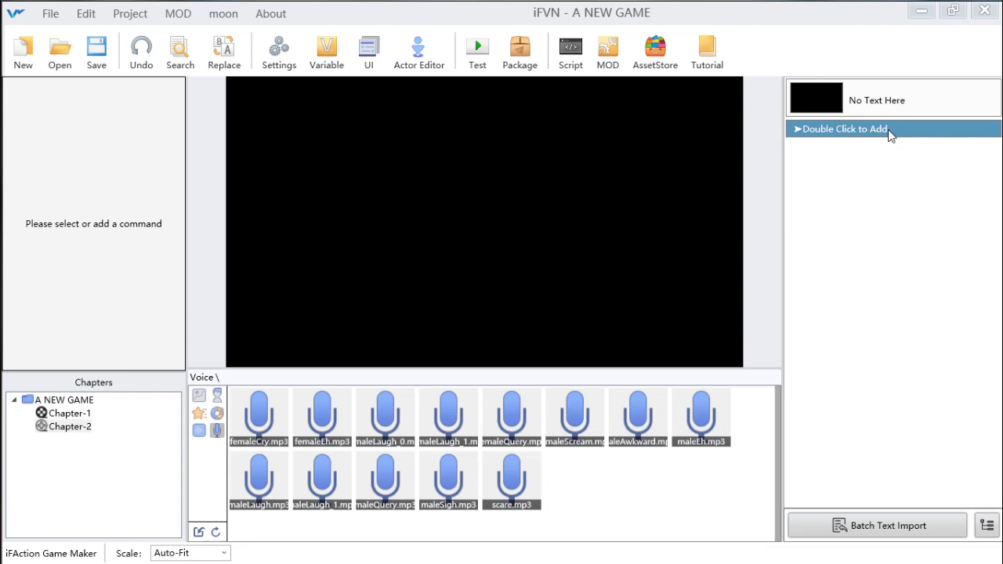
double_click(890, 130)
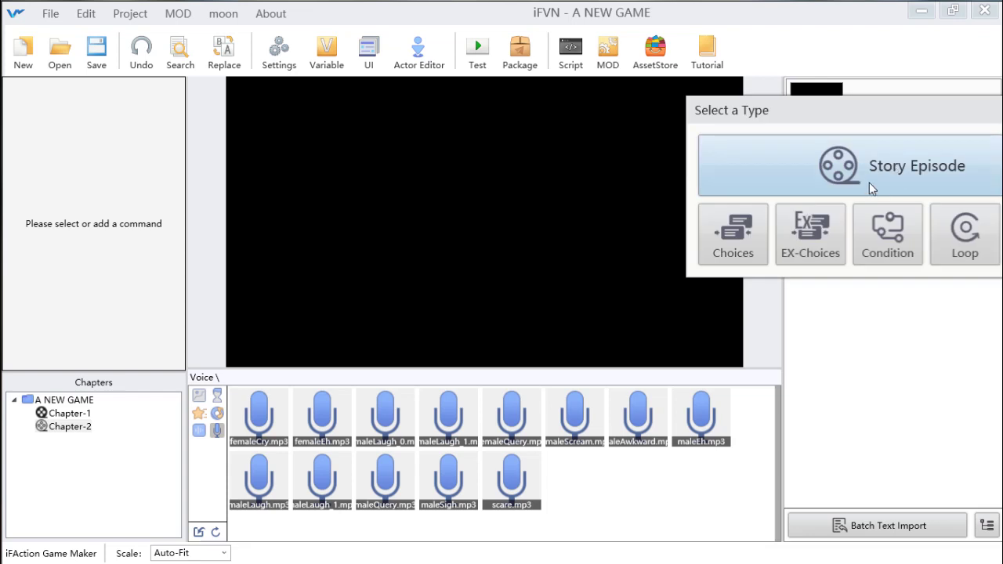
click(636, 171)
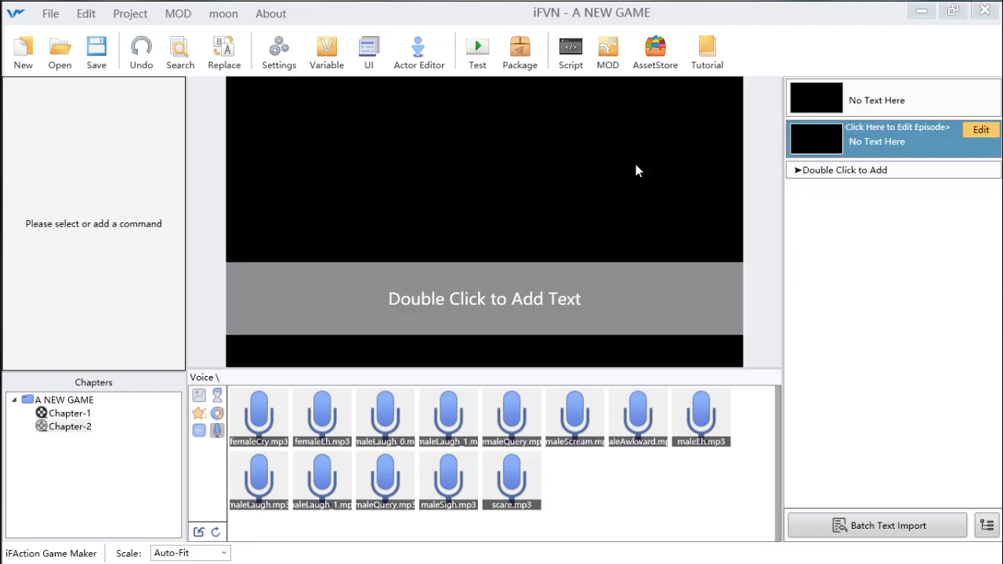
Add a Show Text command 'HGHG' to the first episode, then return to Chapter-1
click(901, 101)
click(981, 88)
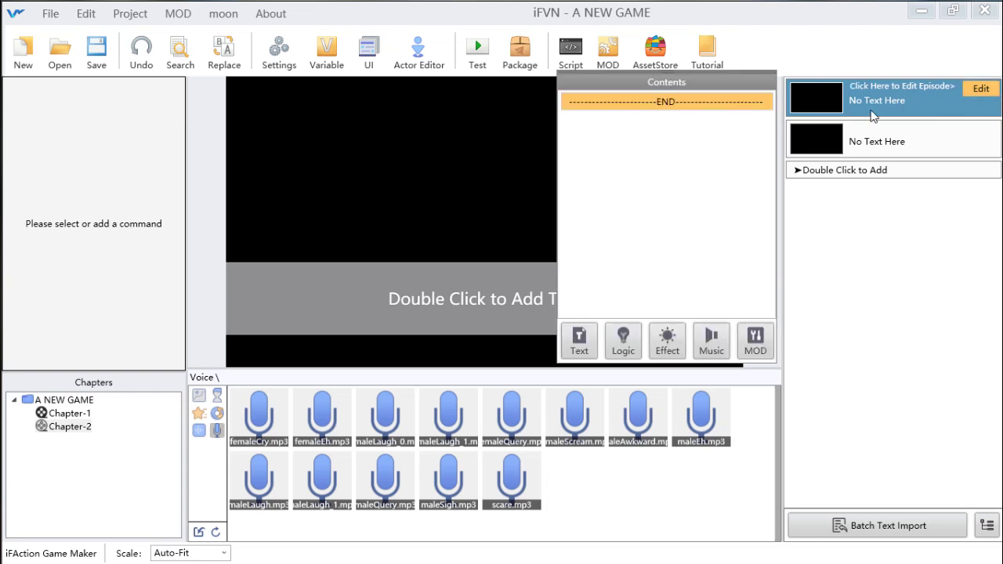
click(589, 346)
click(611, 281)
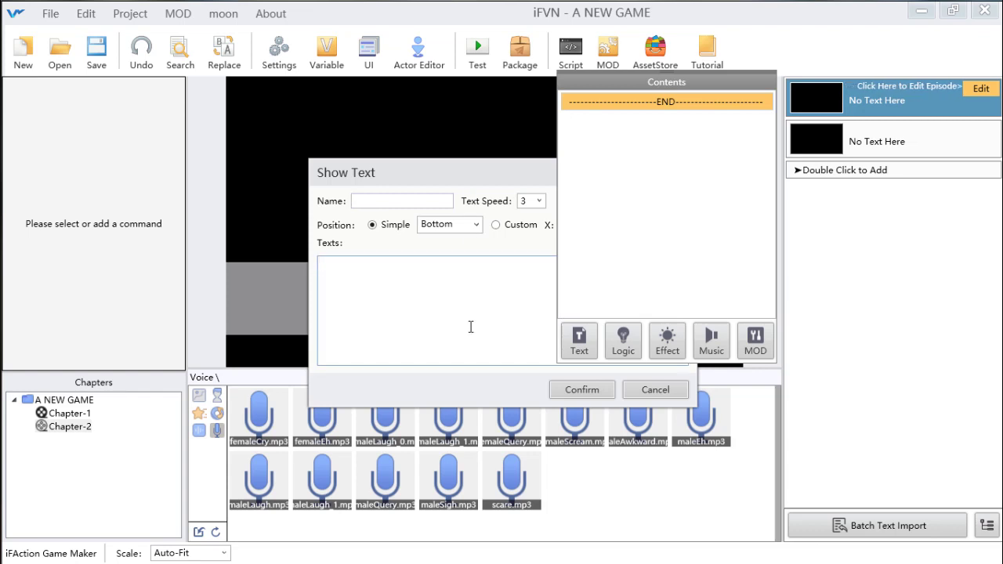
click(582, 390)
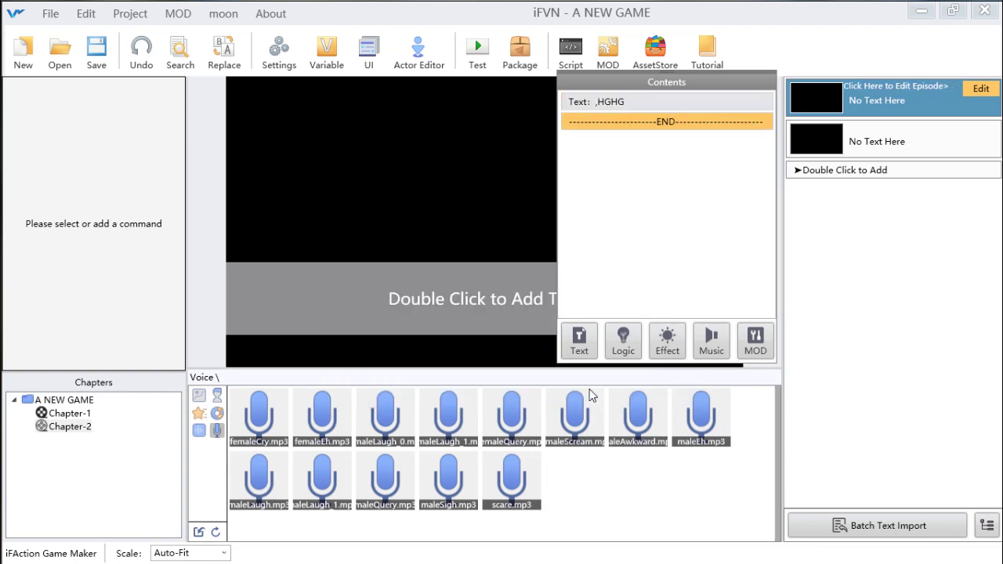
click(907, 154)
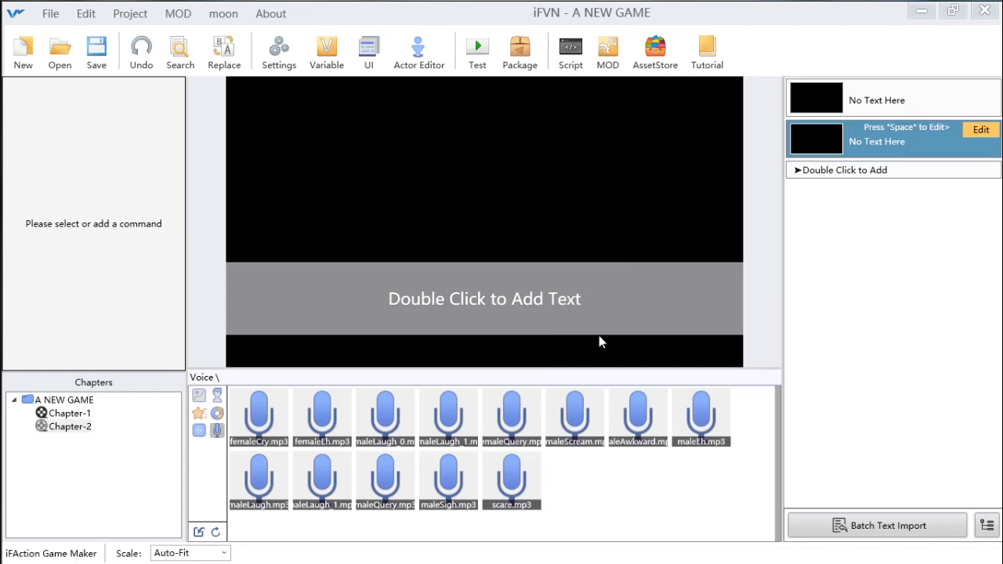
click(82, 414)
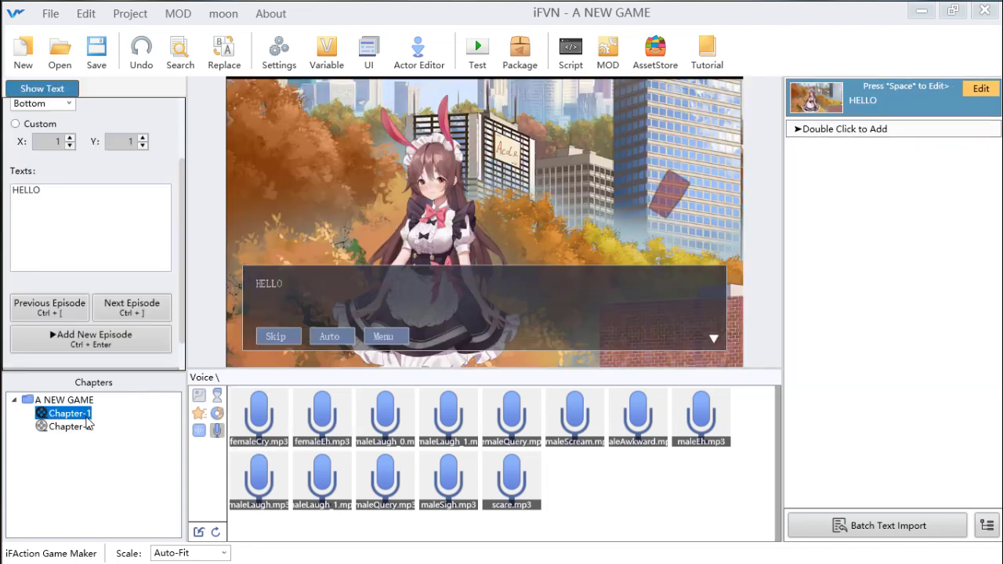
Run GameTest, start a New Game to view the HELLO scene, then close the test
right_click(84, 417)
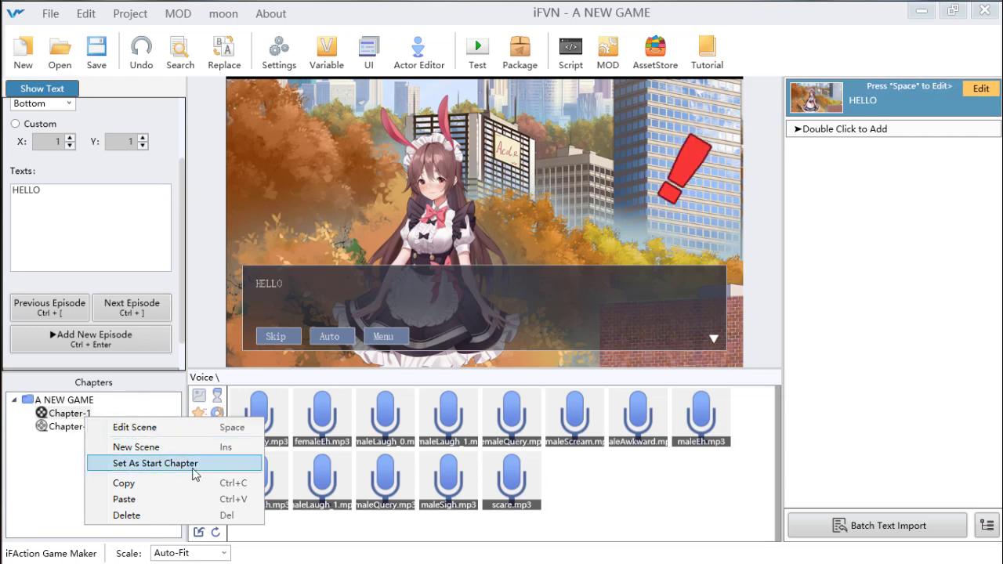
click(68, 419)
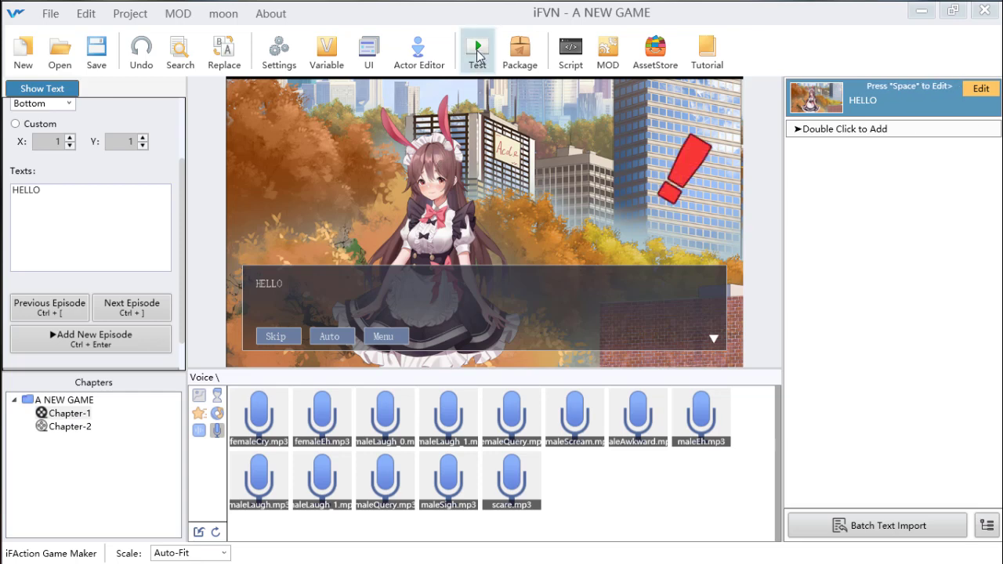
click(476, 49)
click(511, 66)
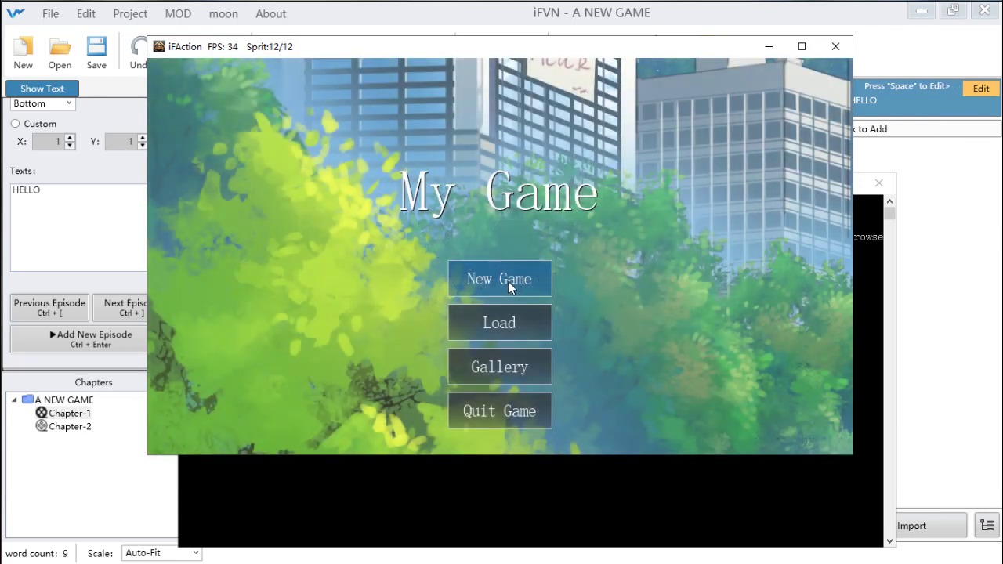
click(505, 277)
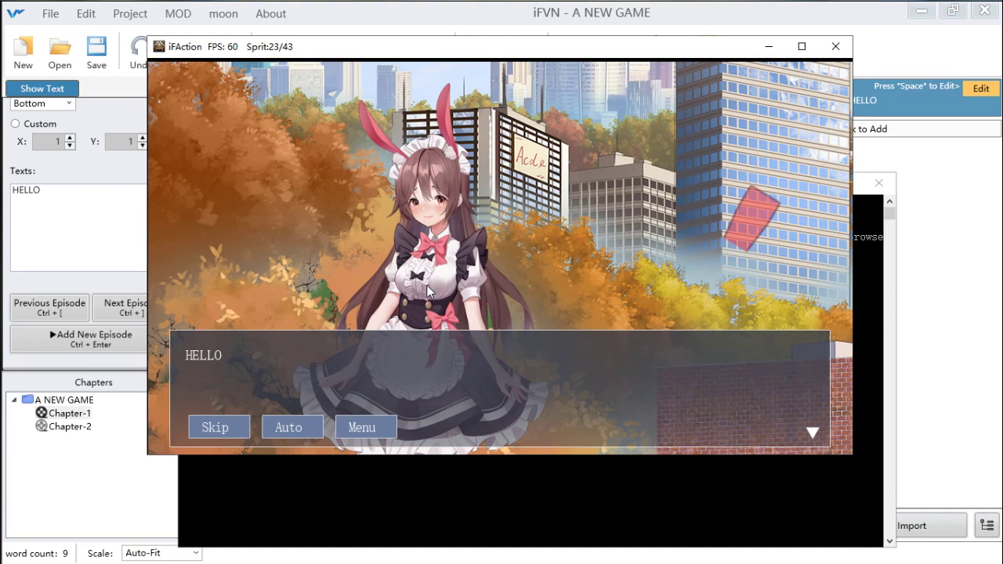
click(834, 49)
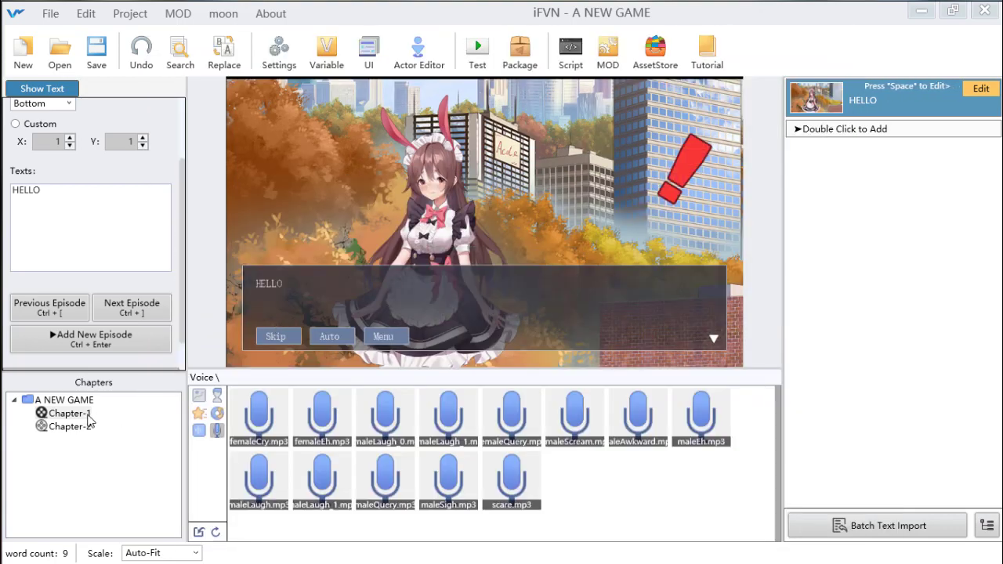
Set Chapter-2 as the start chapter
click(79, 427)
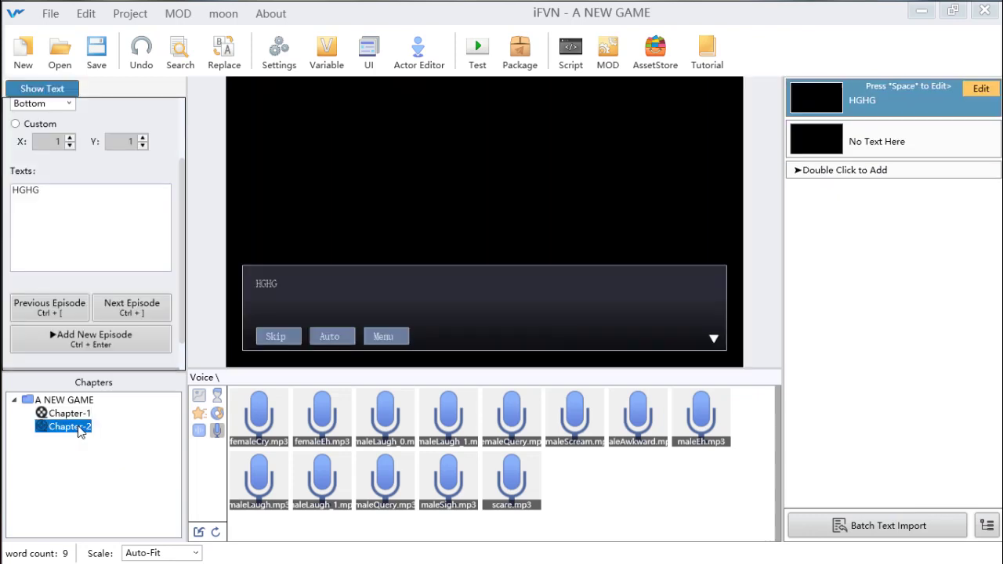
right_click(82, 433)
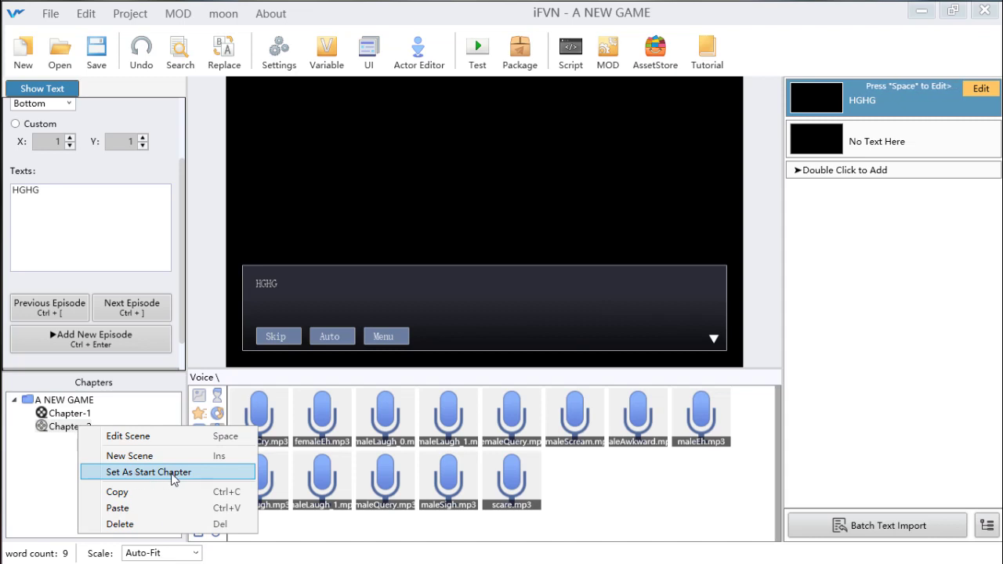
click(149, 473)
Run GameTest, start the game to see the HGHG line, then close it
click(478, 51)
click(513, 53)
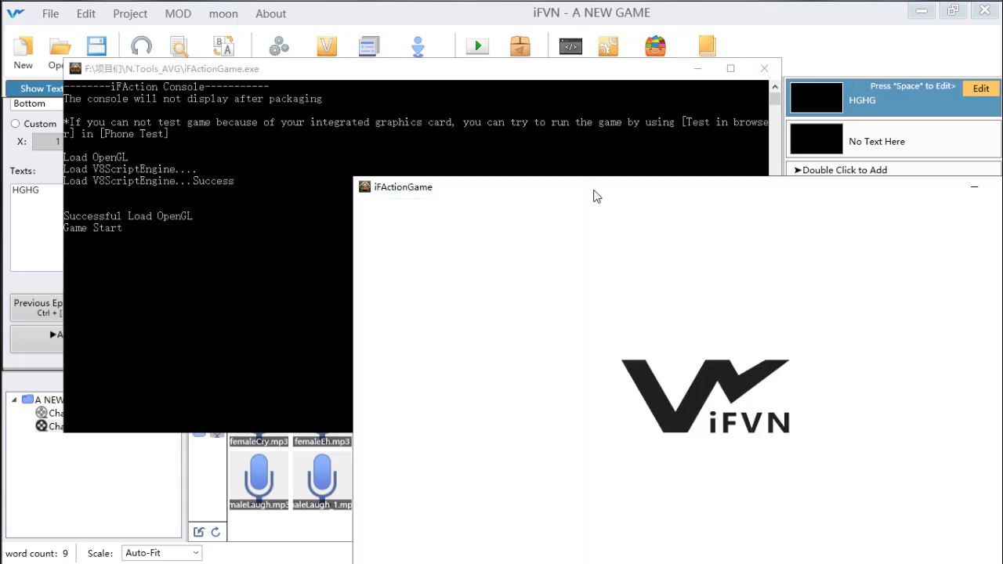
drag(593, 196, 403, 56)
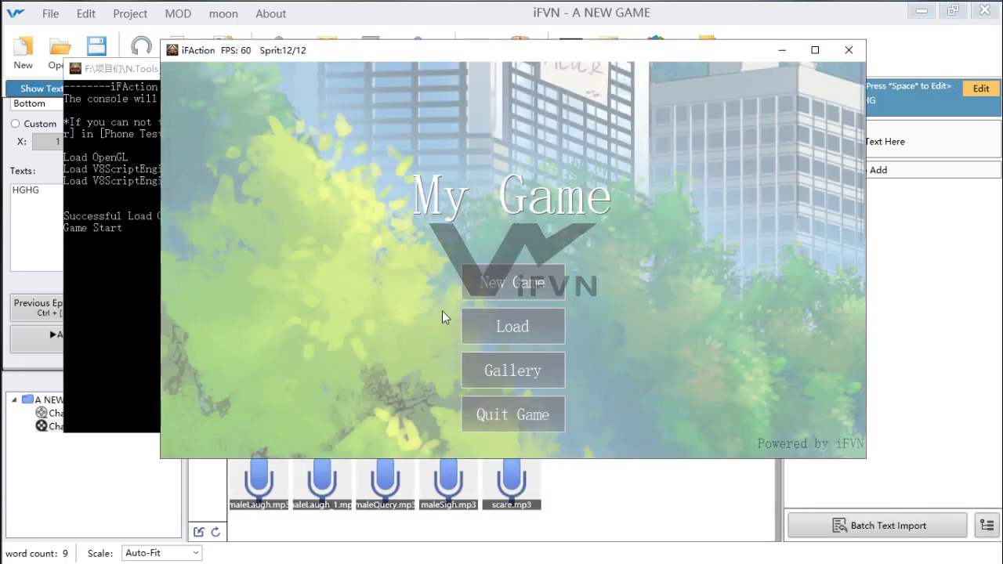
click(485, 282)
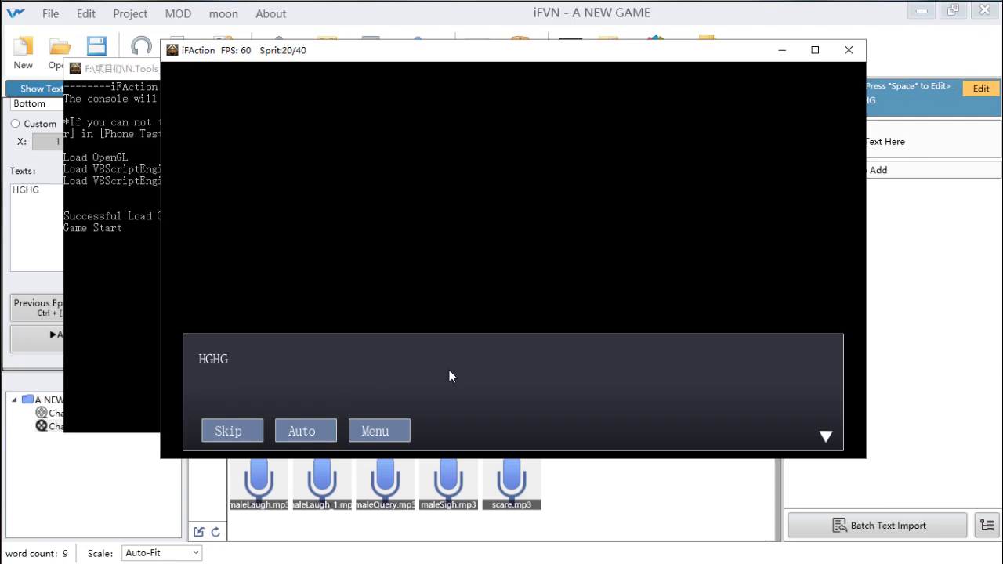
click(850, 52)
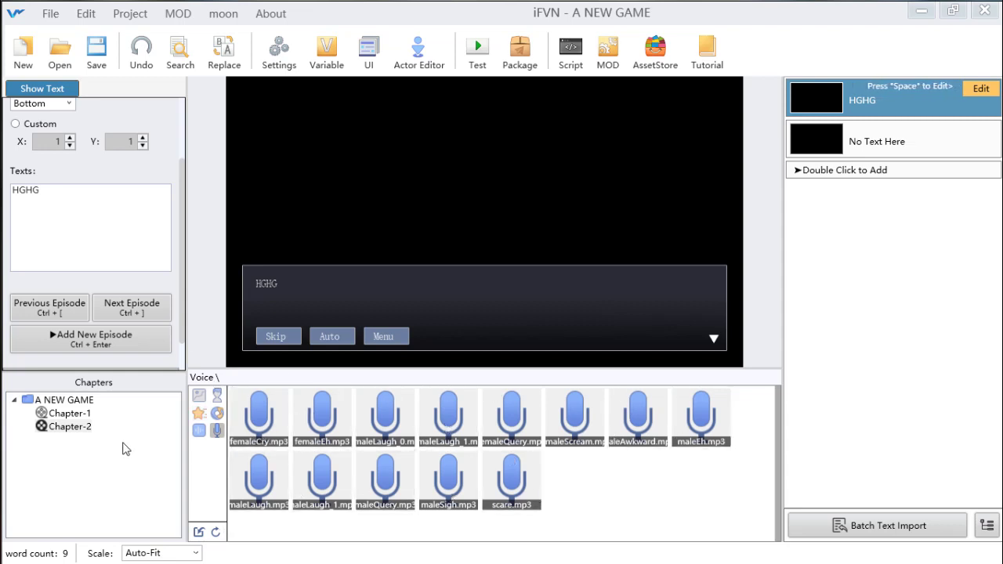
Open the project's Resource Folder in Explorer, browse to its top folder, then close it
click(199, 533)
drag(502, 114, 374, 40)
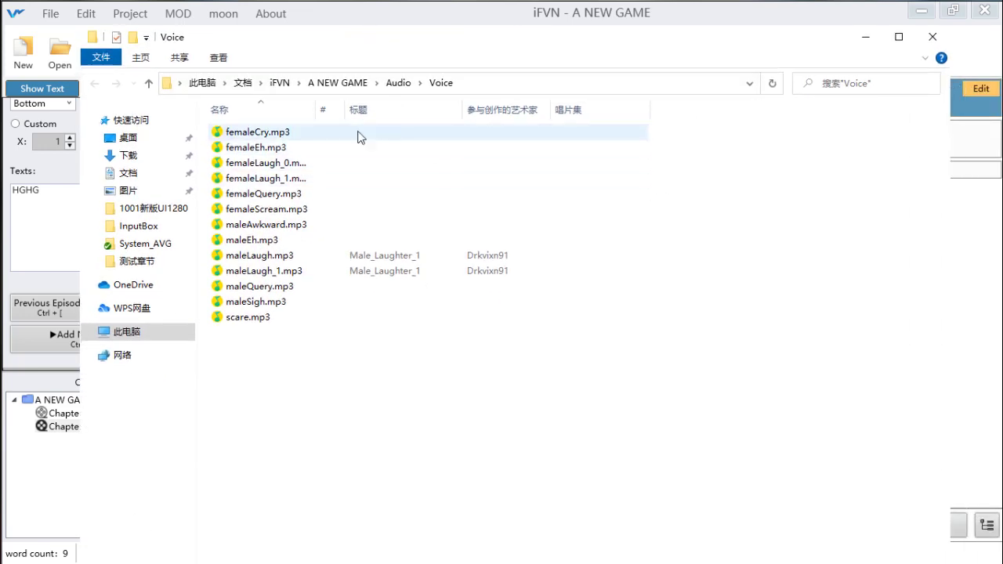
click(400, 83)
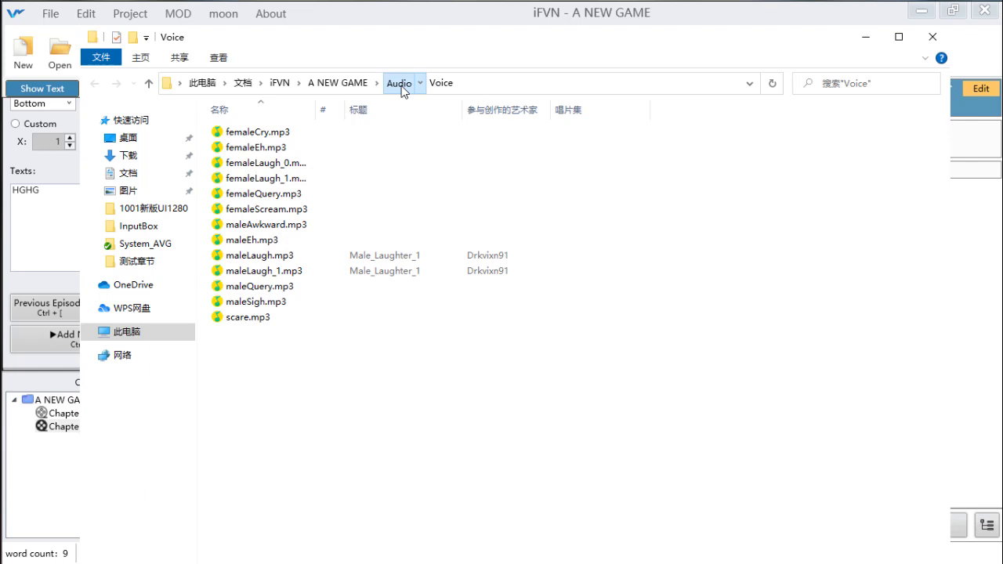
click(342, 83)
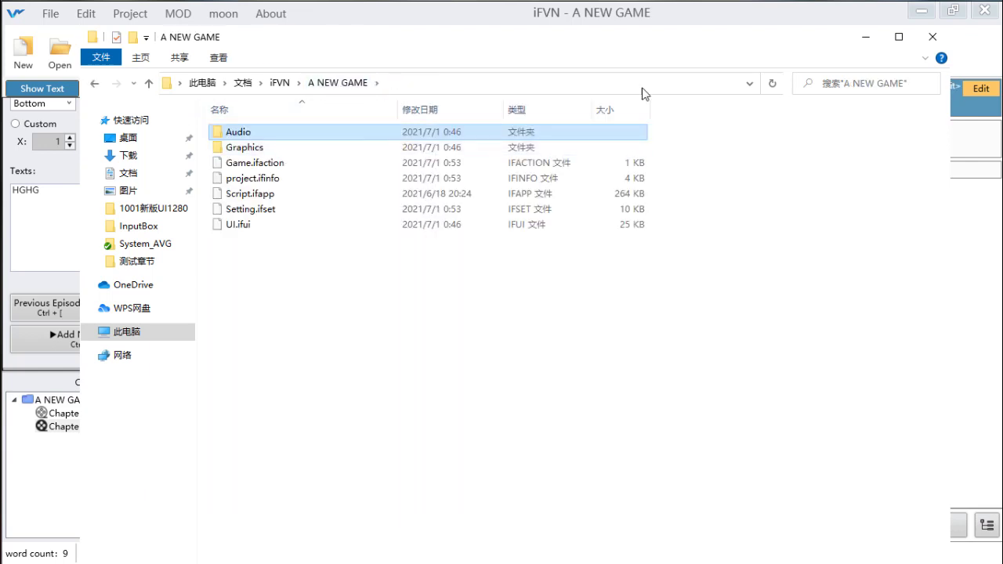
click(933, 37)
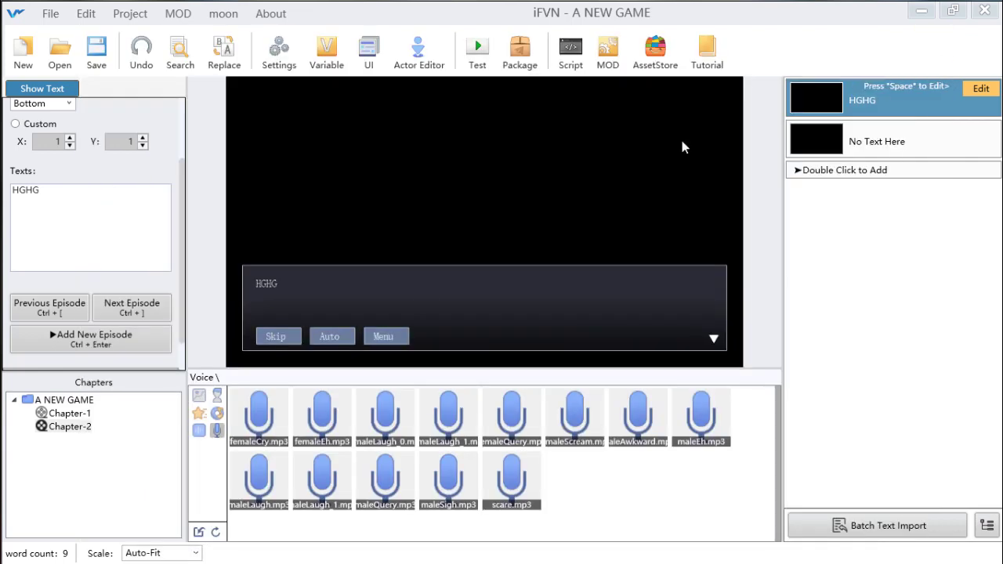
Show the Background assets in iFVN and open their folder on disk
click(217, 395)
click(200, 396)
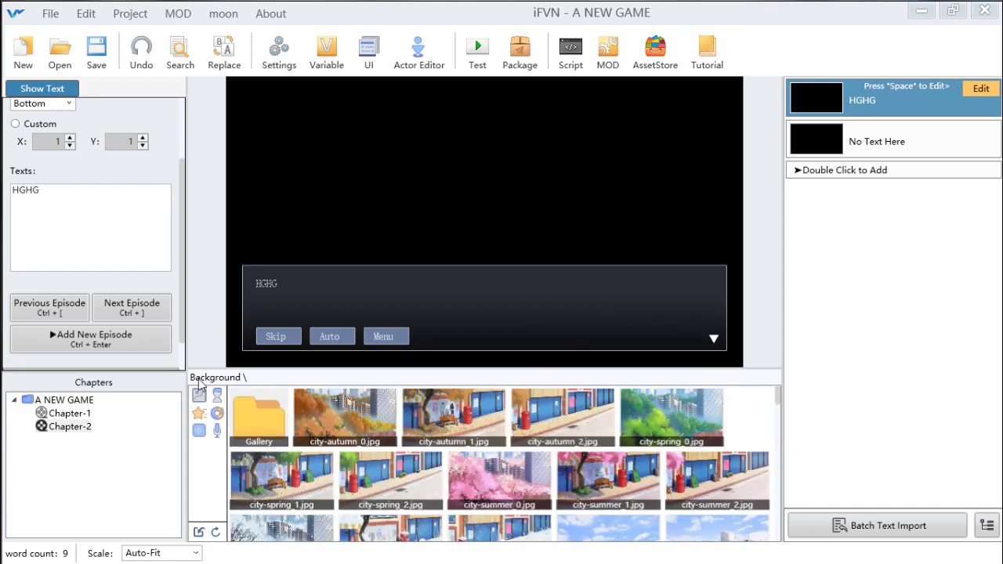
click(243, 478)
click(198, 533)
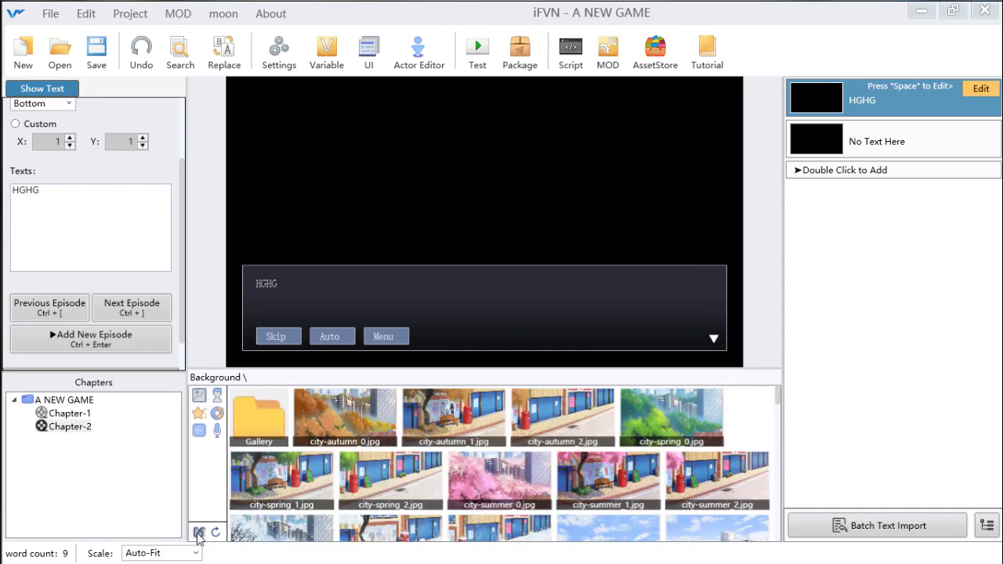
click(198, 533)
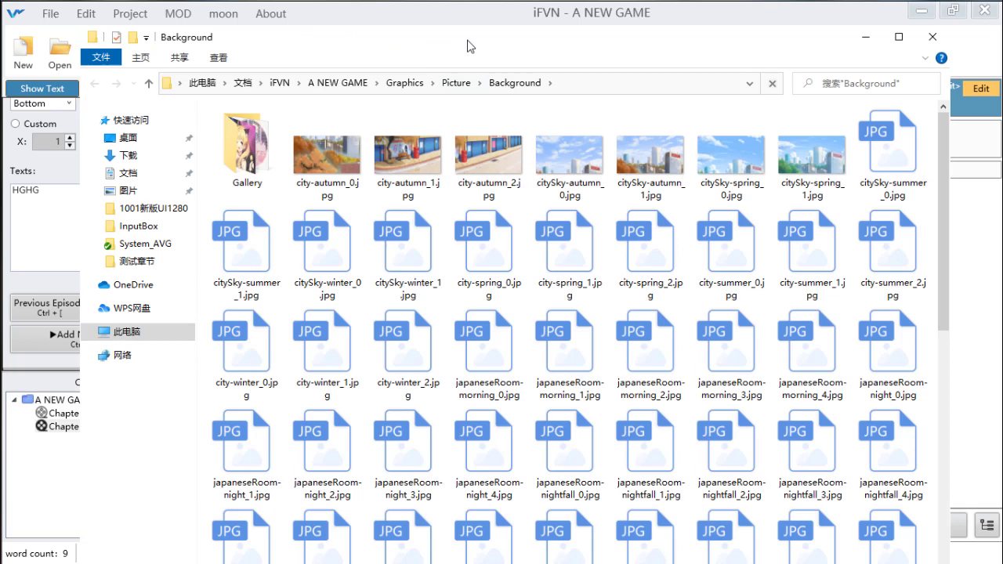
drag(470, 45, 441, 32)
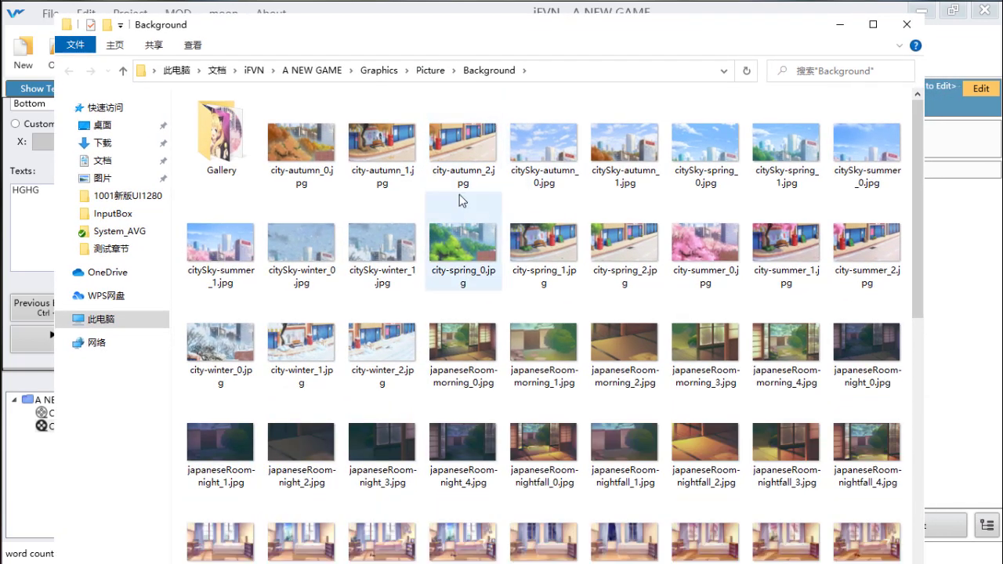
Paste 2-face.png from Picture\face into the Background folder and close Explorer
click(431, 71)
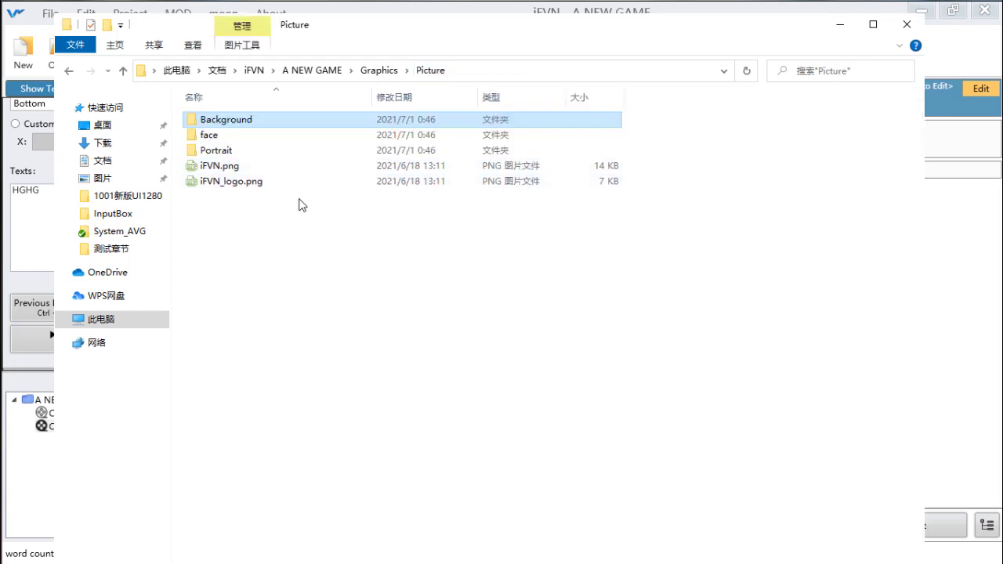
double_click(266, 135)
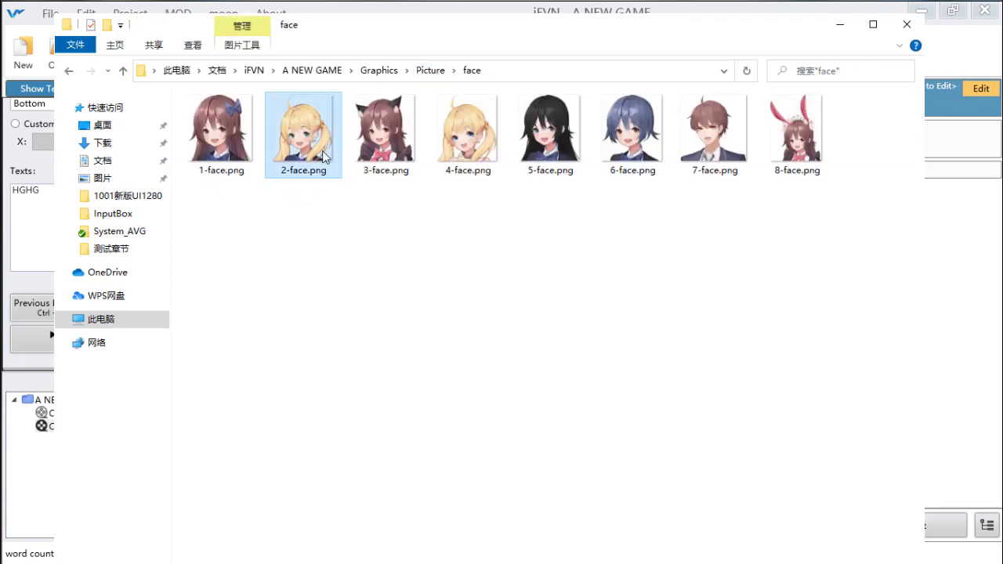
click(431, 70)
double_click(242, 126)
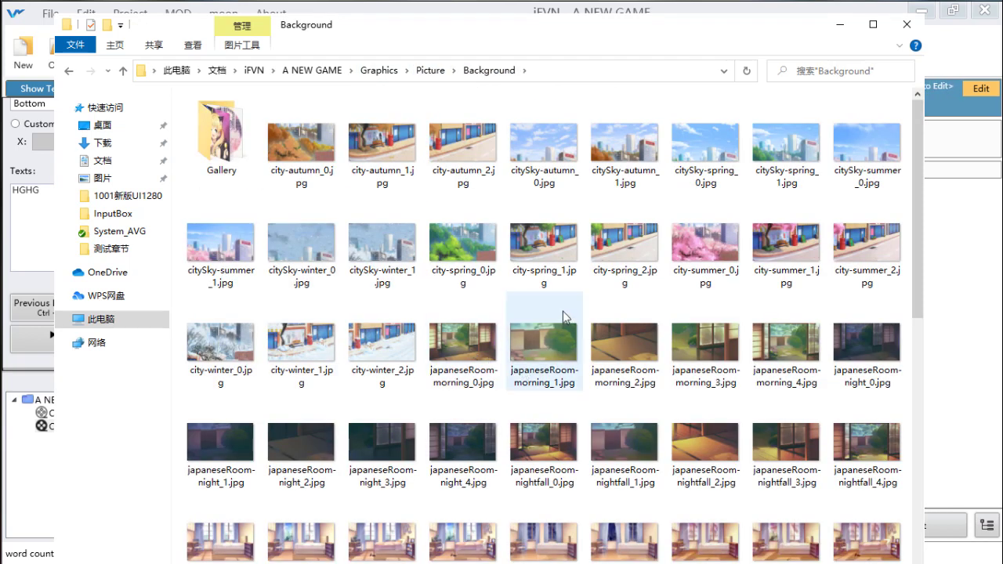
click(563, 316)
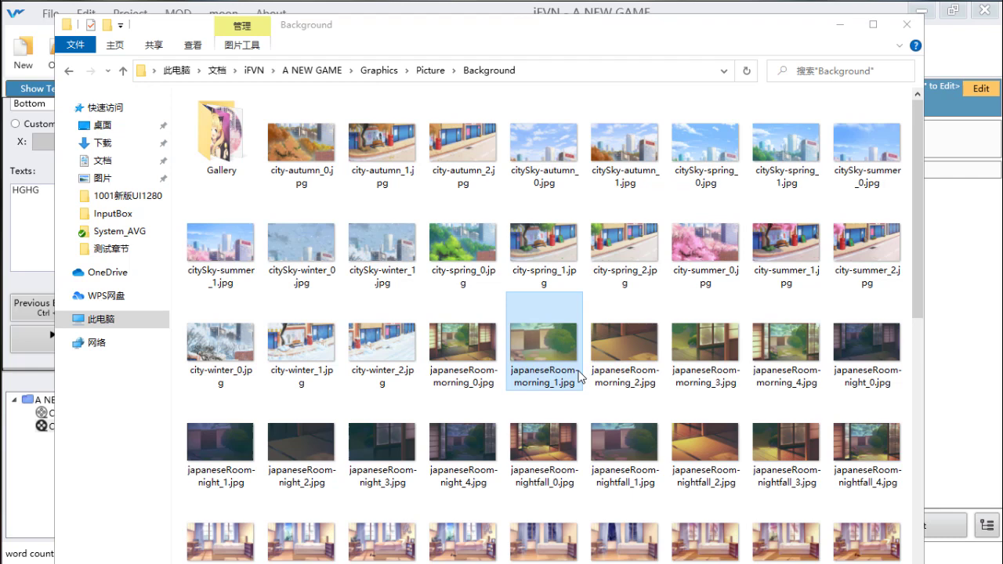
key(ctrl+v)
click(373, 149)
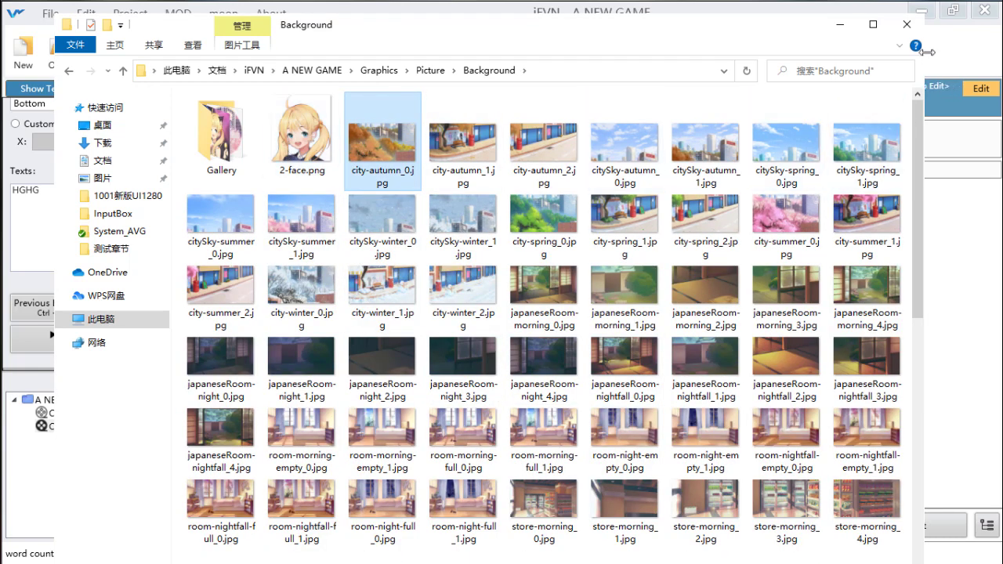
click(906, 25)
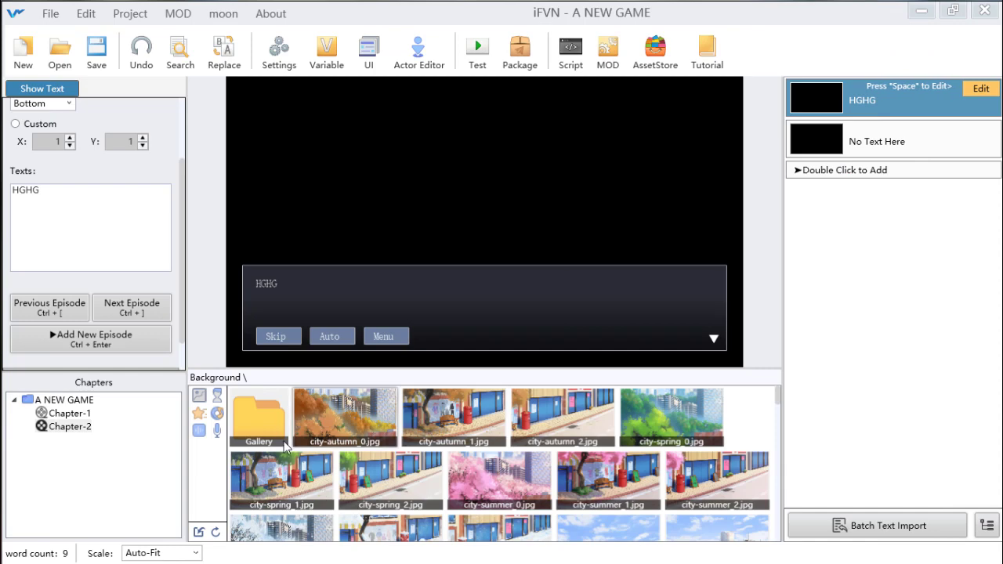
Refresh Background assets, add 2-face.png to the mid-ground, and move it to X 420, Y 154
click(217, 533)
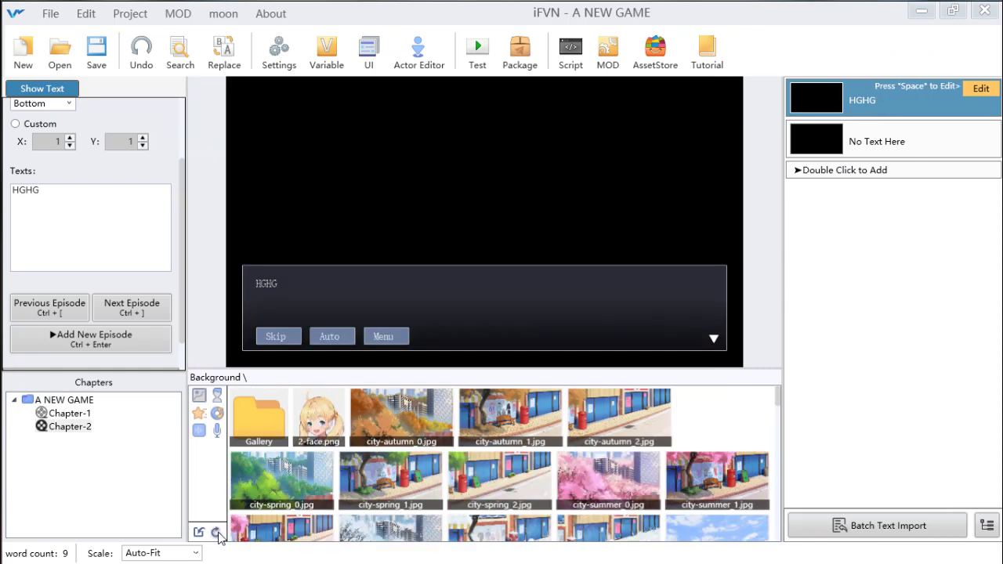
mouse_move(328, 418)
drag(328, 423, 502, 243)
click(471, 328)
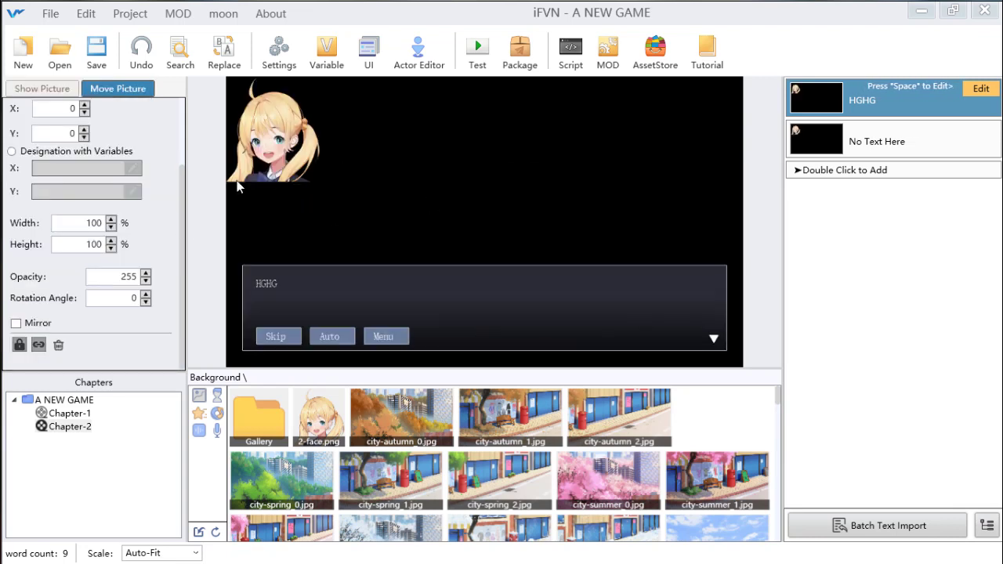
drag(266, 141, 496, 209)
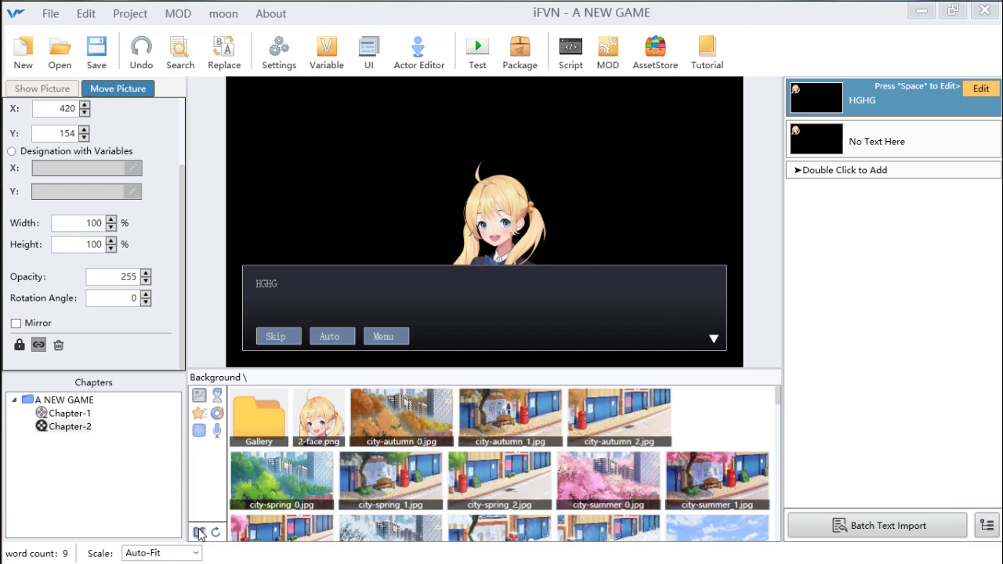
Switch the asset panel through Portraits and Animation to the Music assets
click(217, 396)
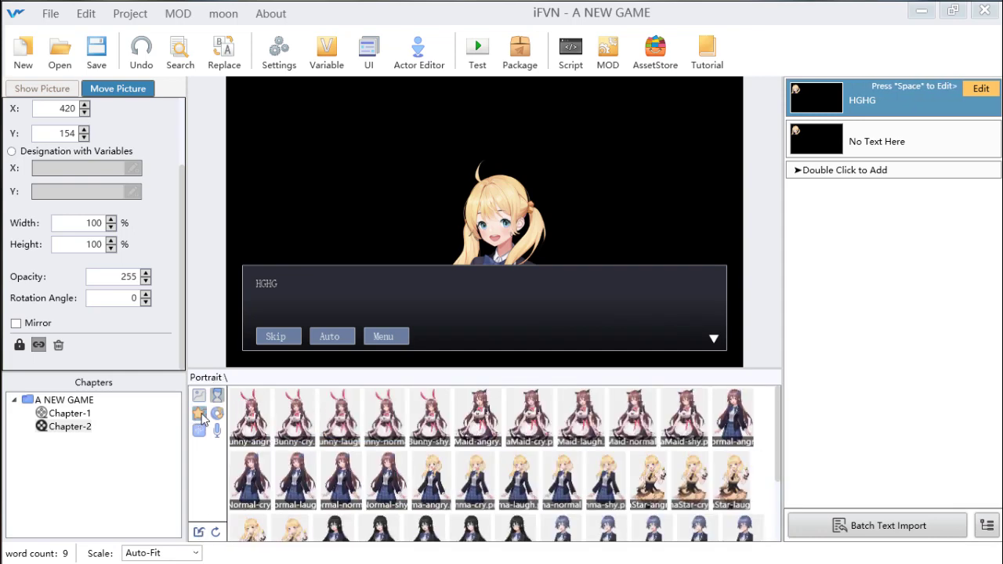
click(200, 415)
click(217, 413)
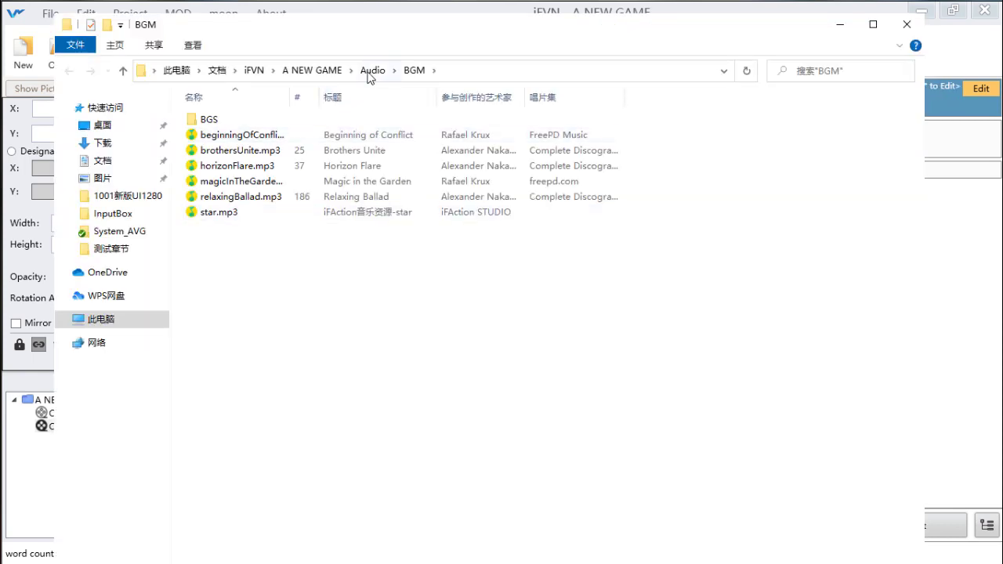
Browse the project's Audio/BGM folder in Explorer, then delete the 2-face.png Move Picture command
click(372, 70)
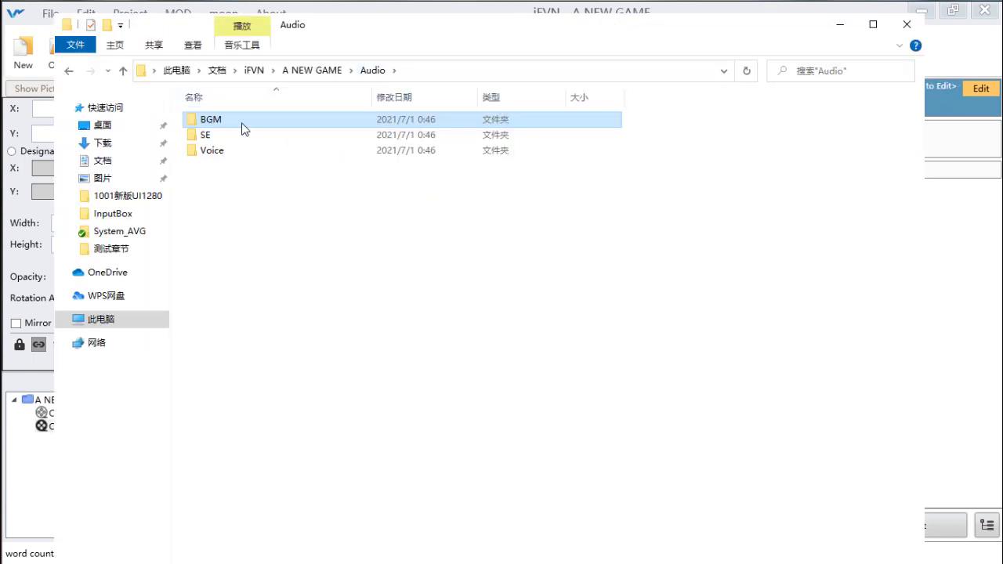
double_click(243, 128)
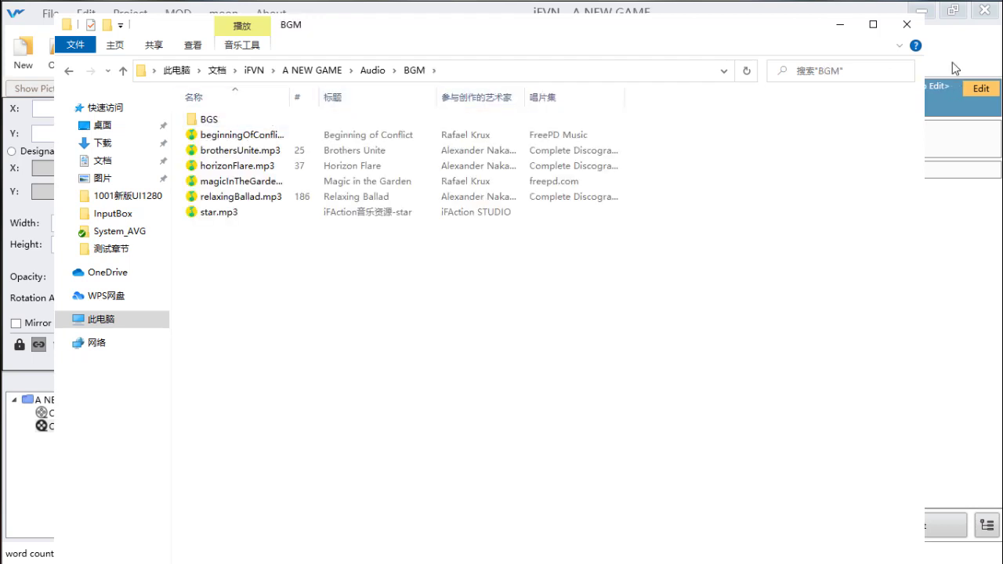
click(907, 26)
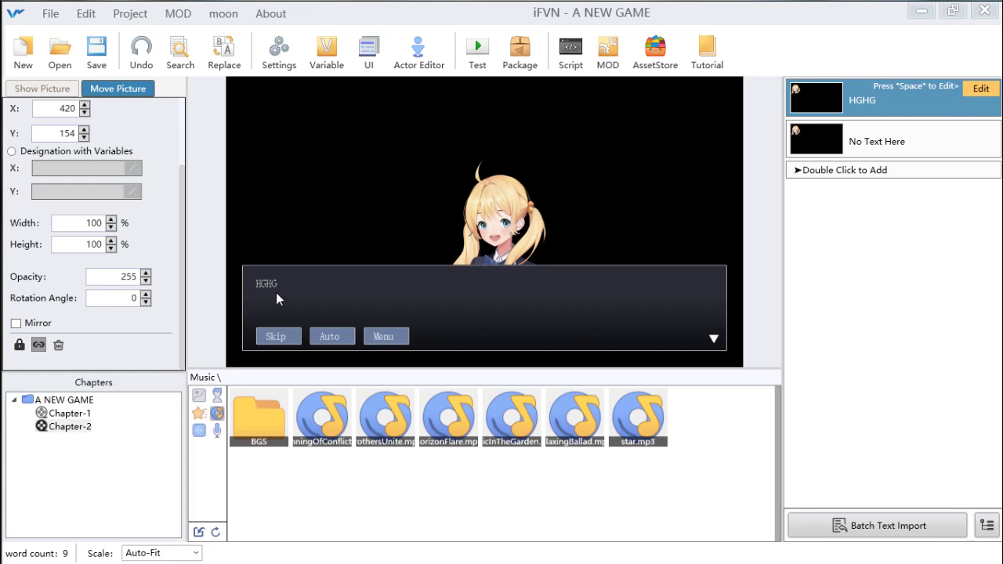
click(59, 346)
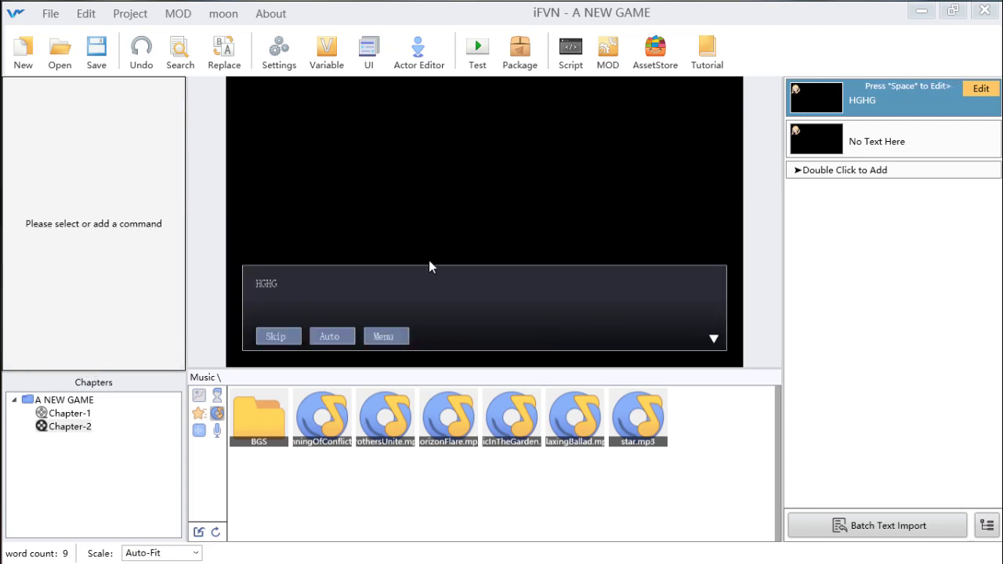